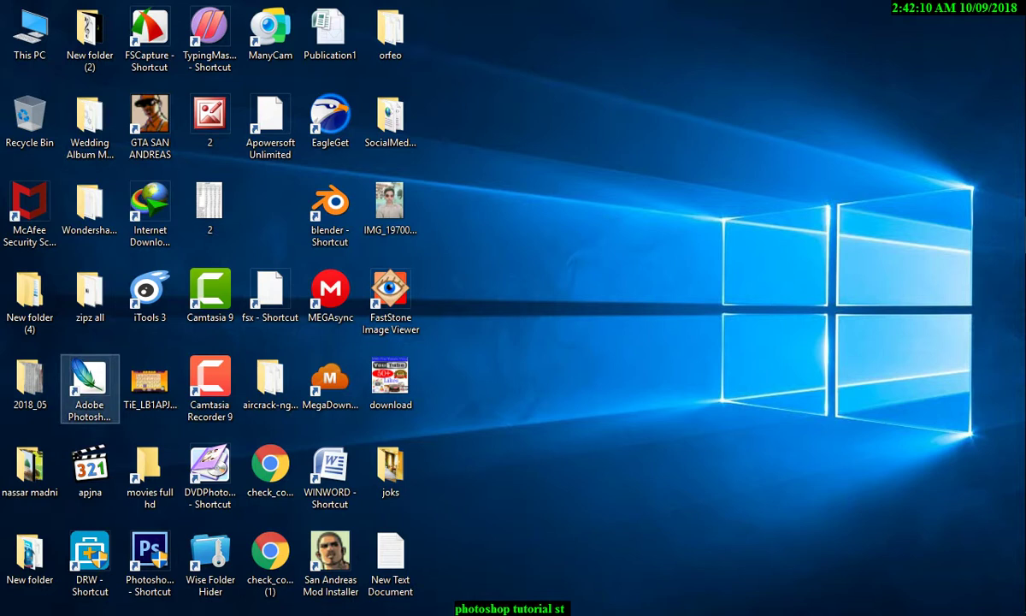
Launch Photoshop CS6 from its desktop shortcut and select the Move tool
left_click(150, 554)
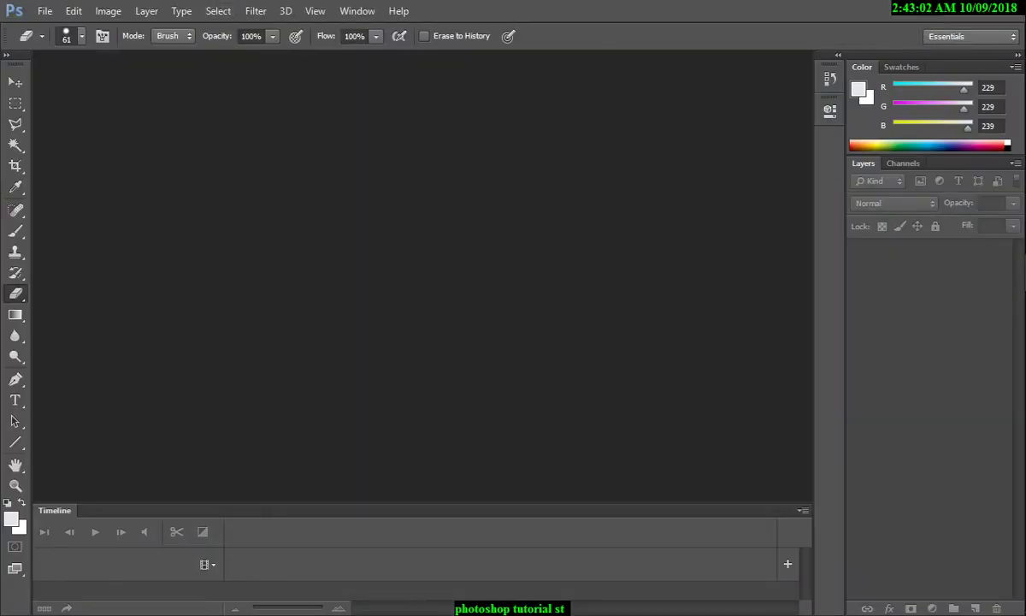
key("v")
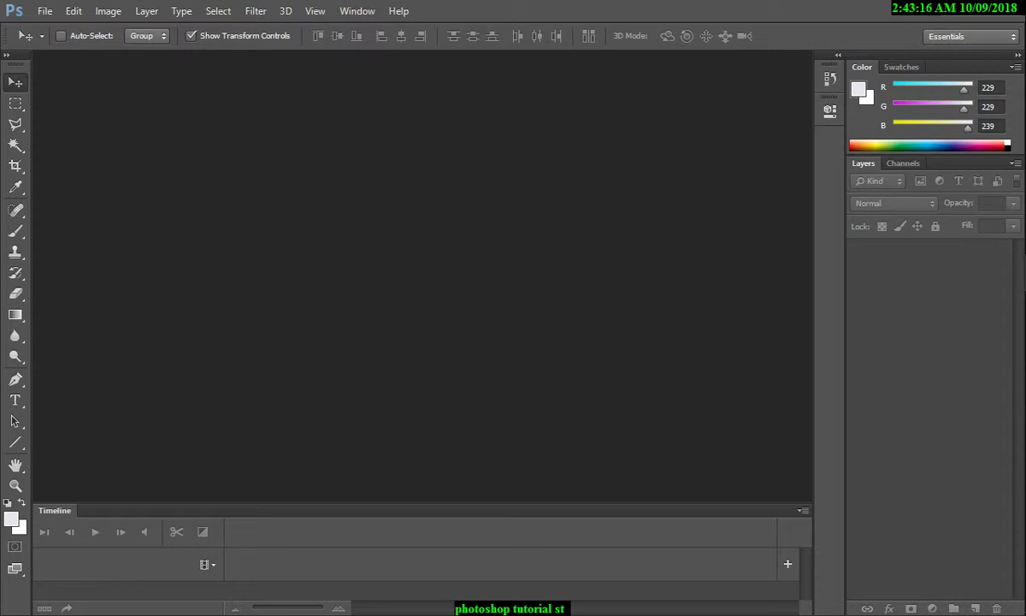
Open 2017-12-7_22-21-34-530.BMP from the Flight Simulator X Files folder
left_click(44, 10)
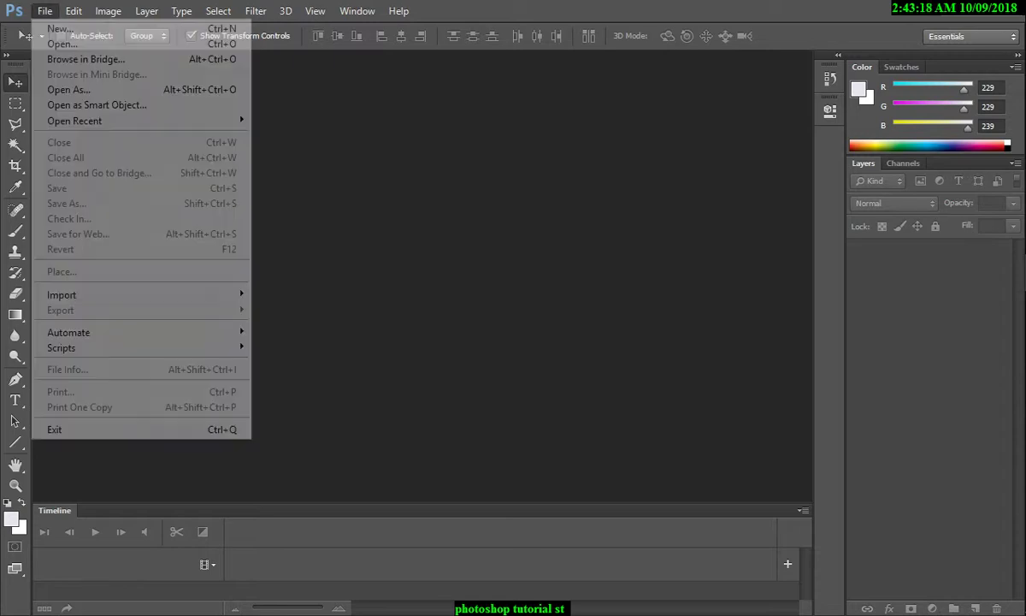
left_click(62, 44)
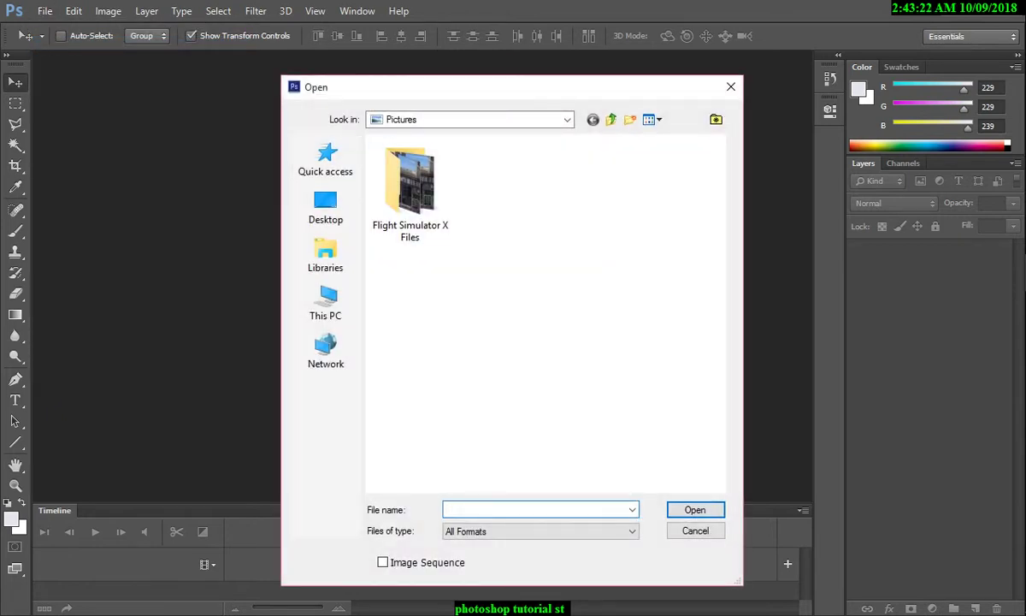
double_click(411, 184)
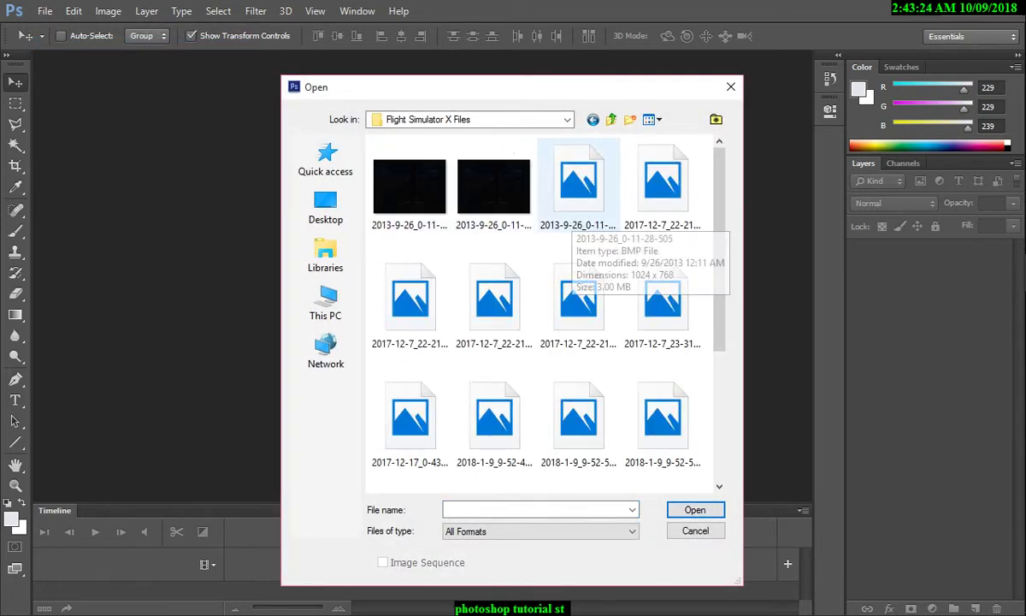
key("Escape")
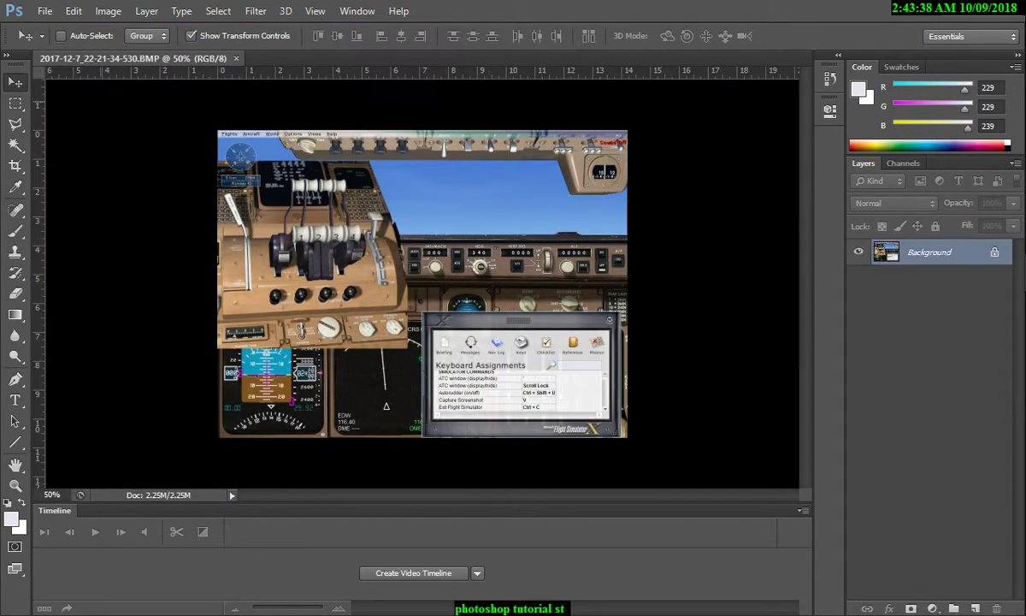
Duplicate the locked Background layer into a Background copy layer
left_click(449, 269)
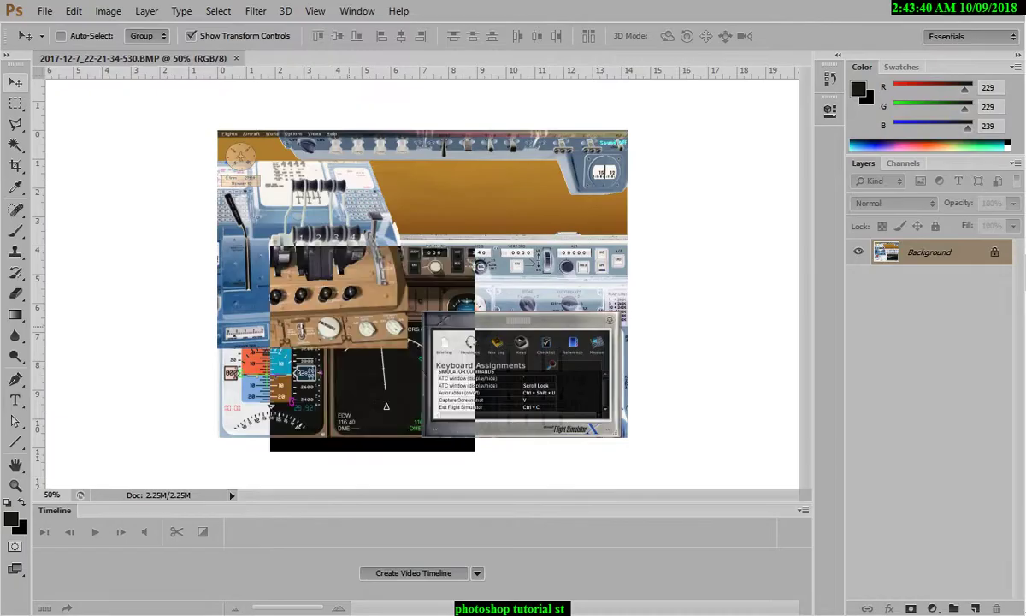
key("Return")
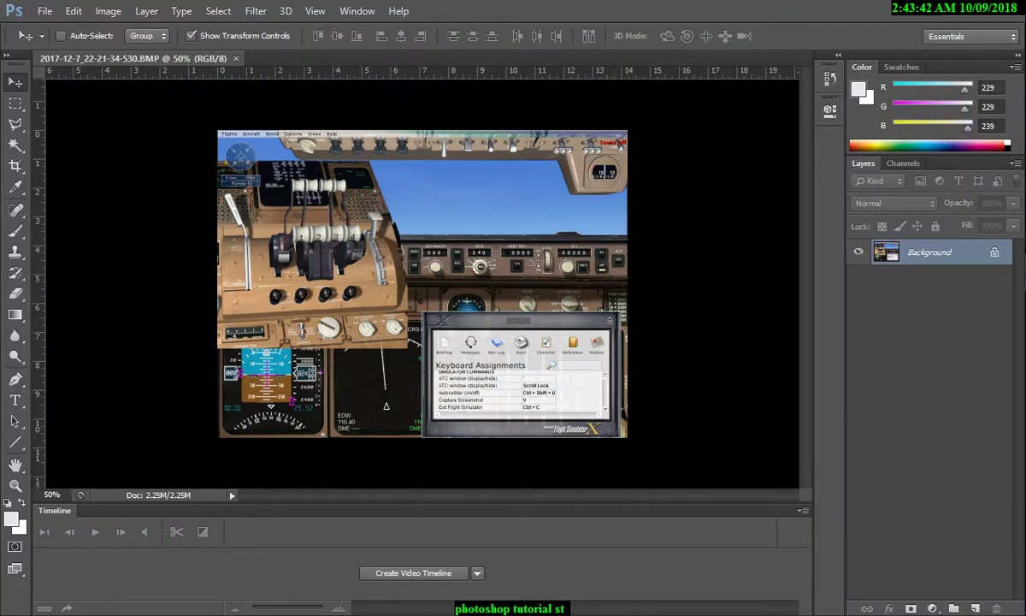
right_click(889, 252)
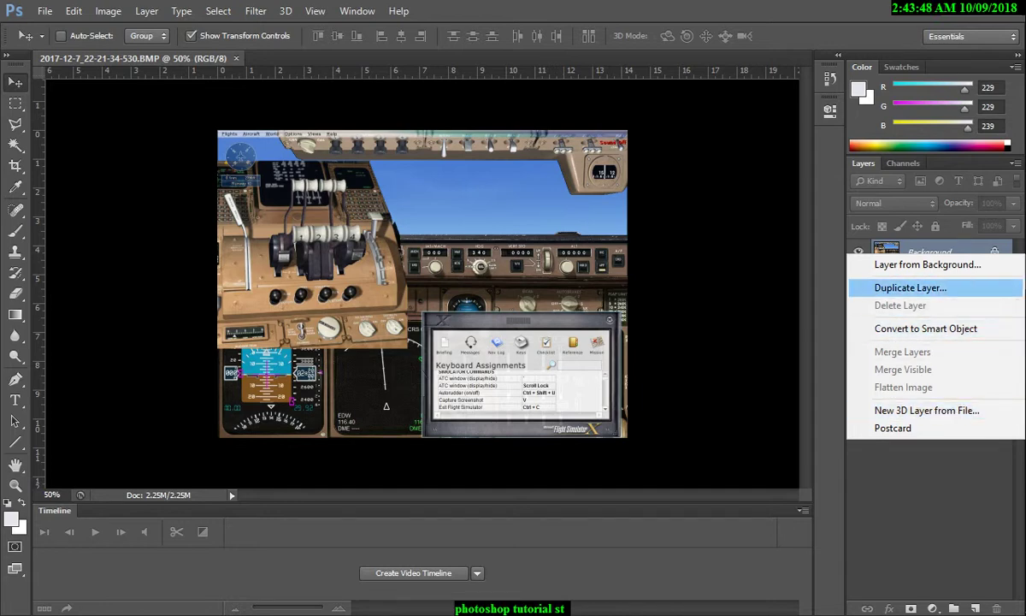
left_click(906, 287)
left_click(687, 179)
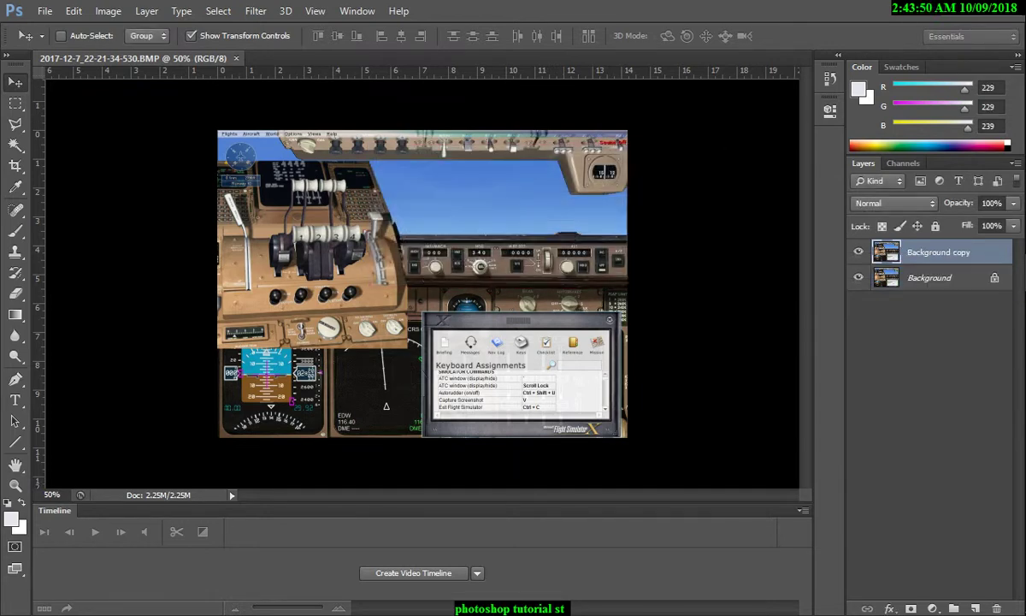
Shift the Background copy and scale it to 89.86% by 94.74%
mouse_move(423, 283)
left_mouse_down()
mouse_move(312, 333)
mouse_move(564, 232)
mouse_move(573, 190)
mouse_move(562, 217)
mouse_move(633, 148)
left_mouse_up()
key("v")
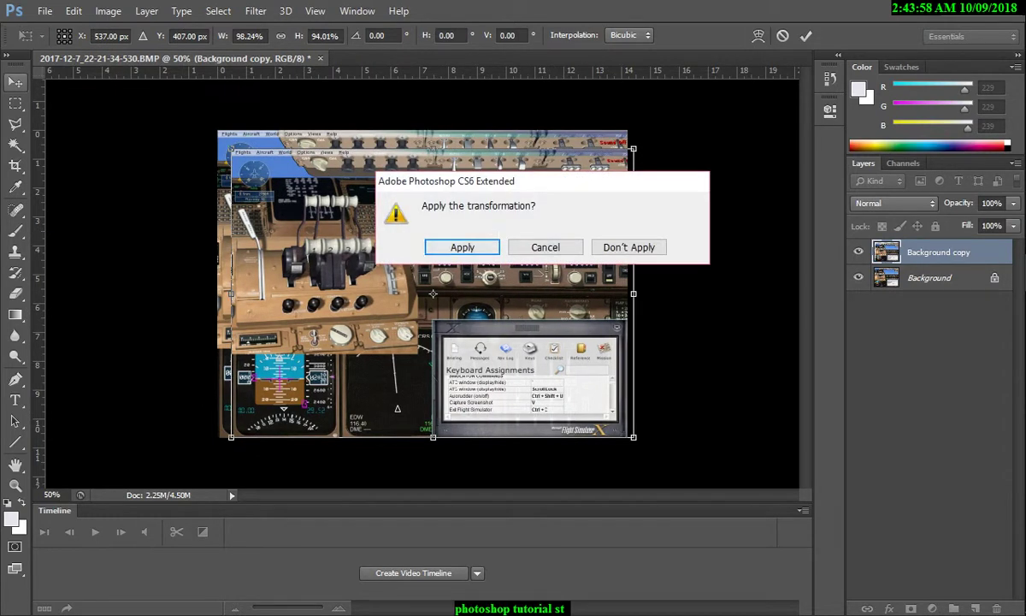
left_click(431, 232)
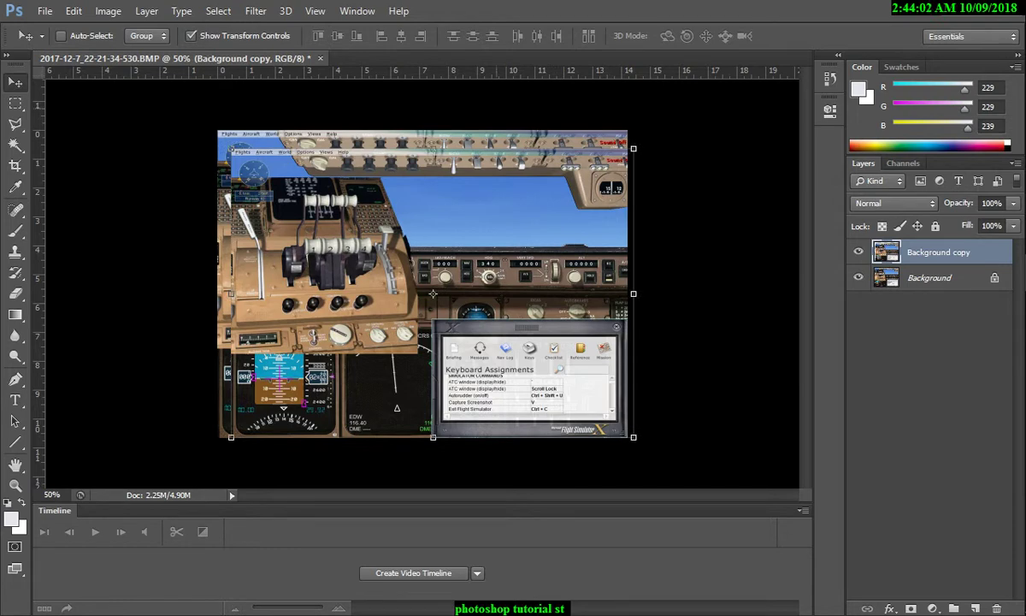
left_click_drag(632, 147, 593, 165)
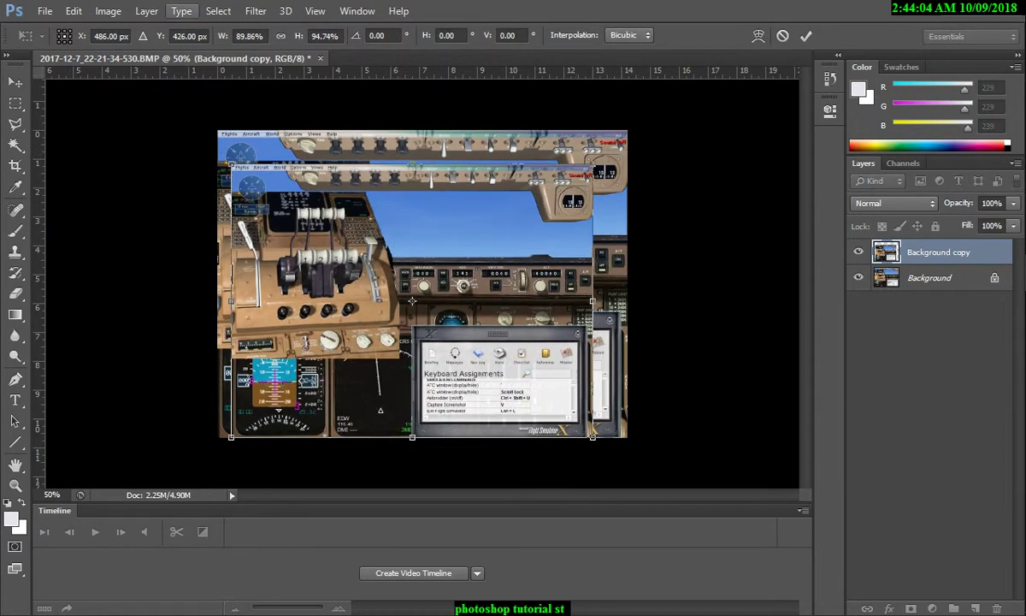
key("v")
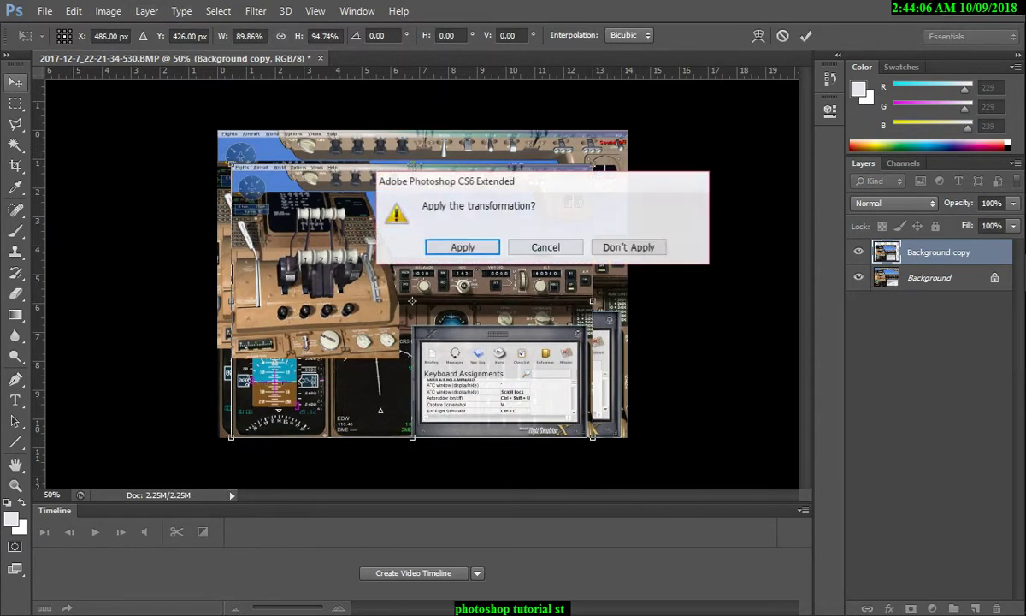
key("Return")
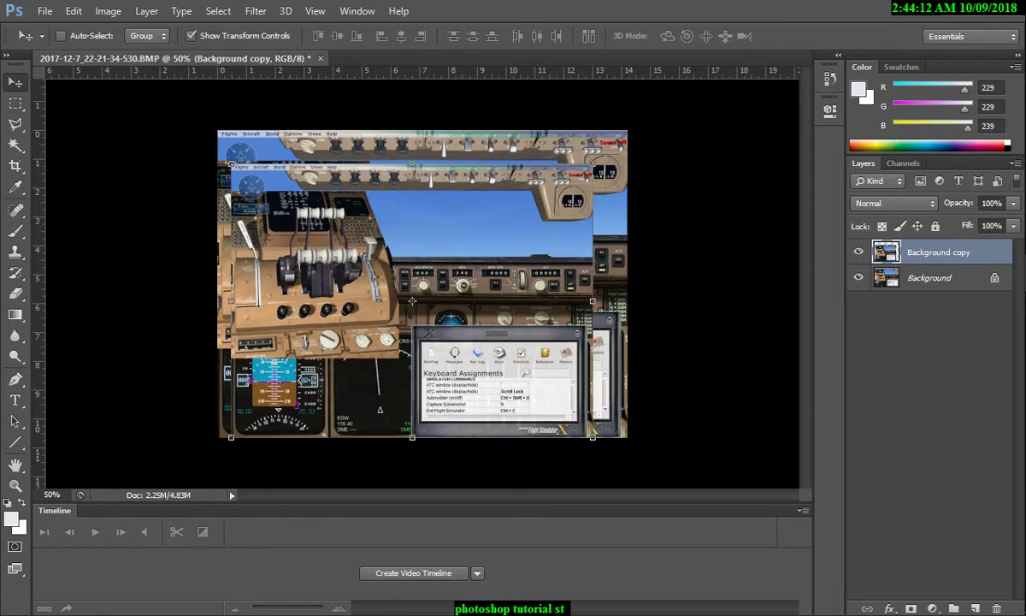
Draw a rectangular selection over most of the copy layer
key("m")
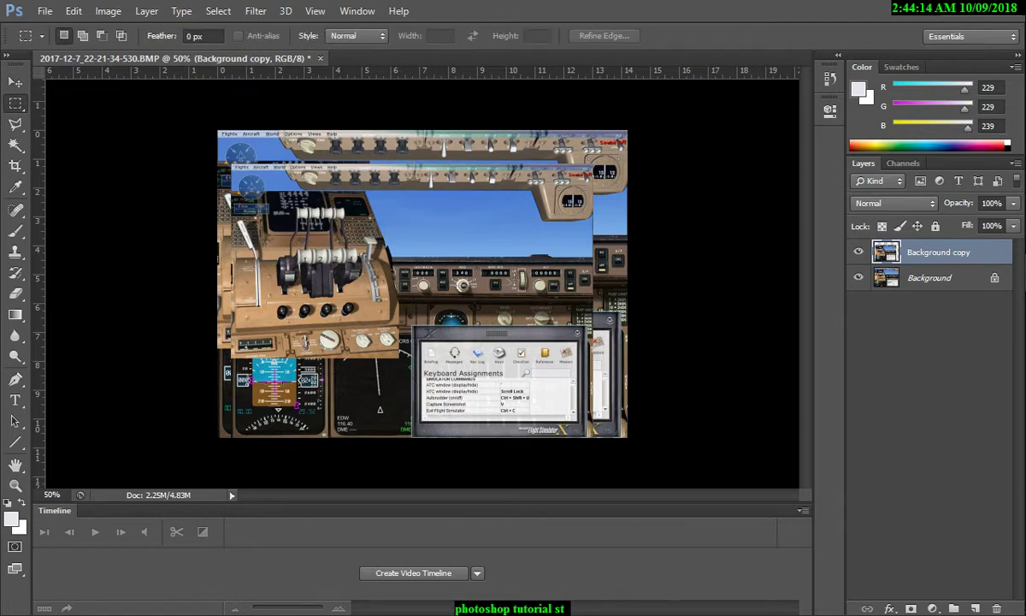
right_click(15, 103)
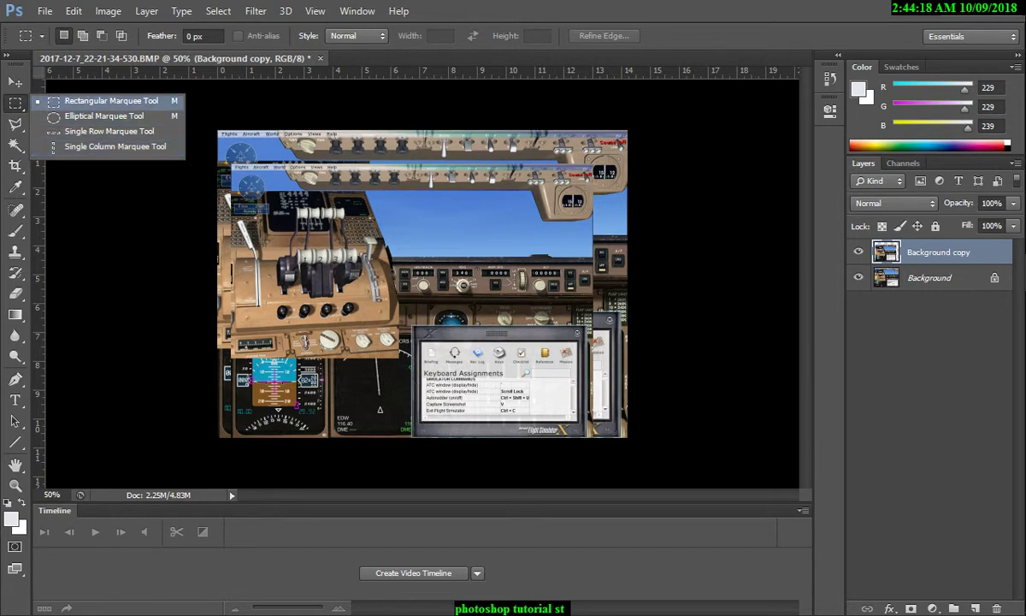
key("Escape")
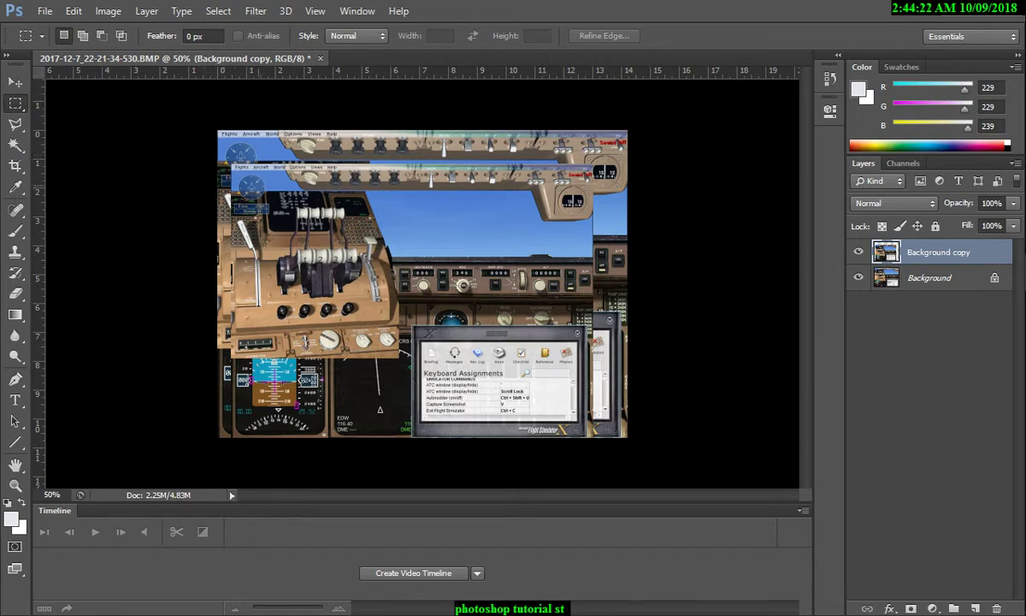
left_click_drag(213, 148, 570, 400)
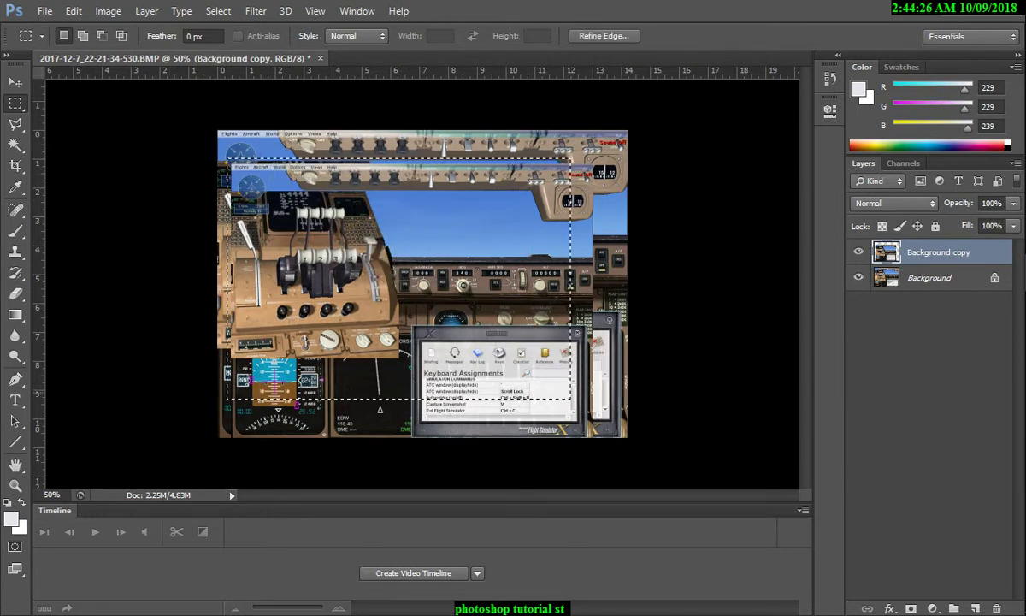
left_click(16, 81)
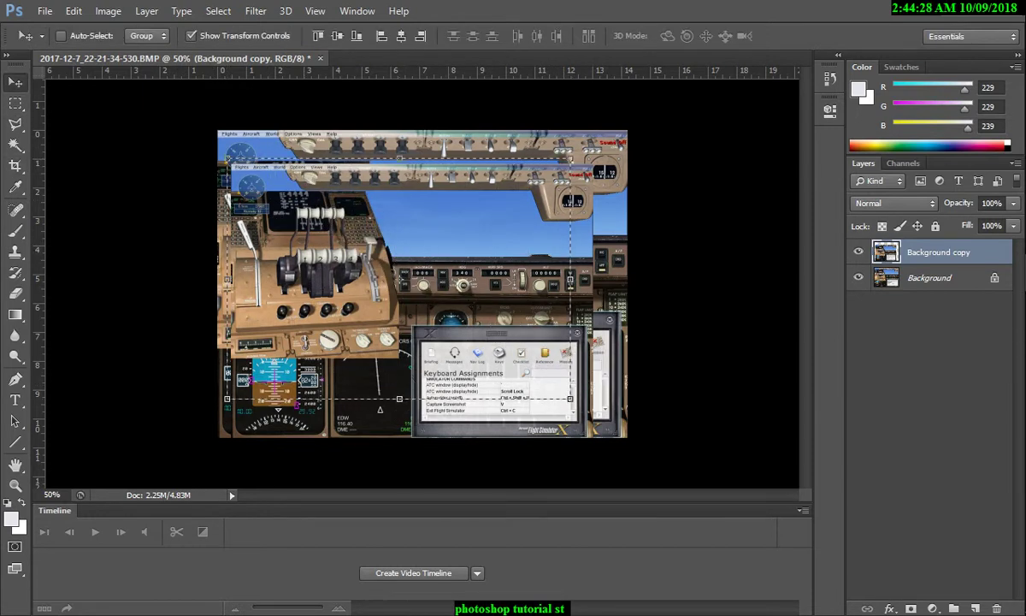
Paint the selected rectangle near-white and move the block slightly right and lower
key("b")
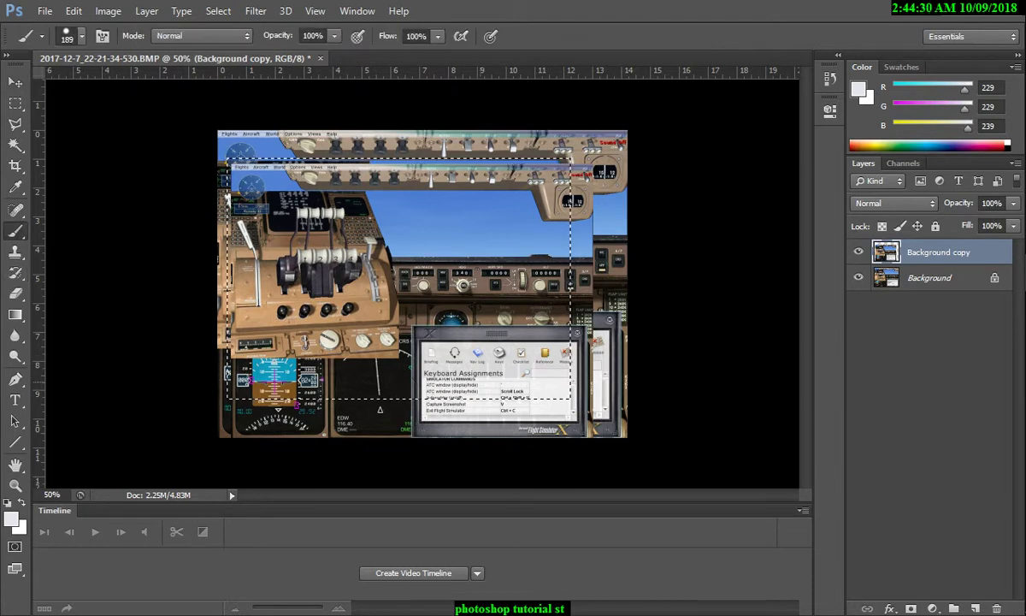
left_click_drag(513, 347, 513, 242)
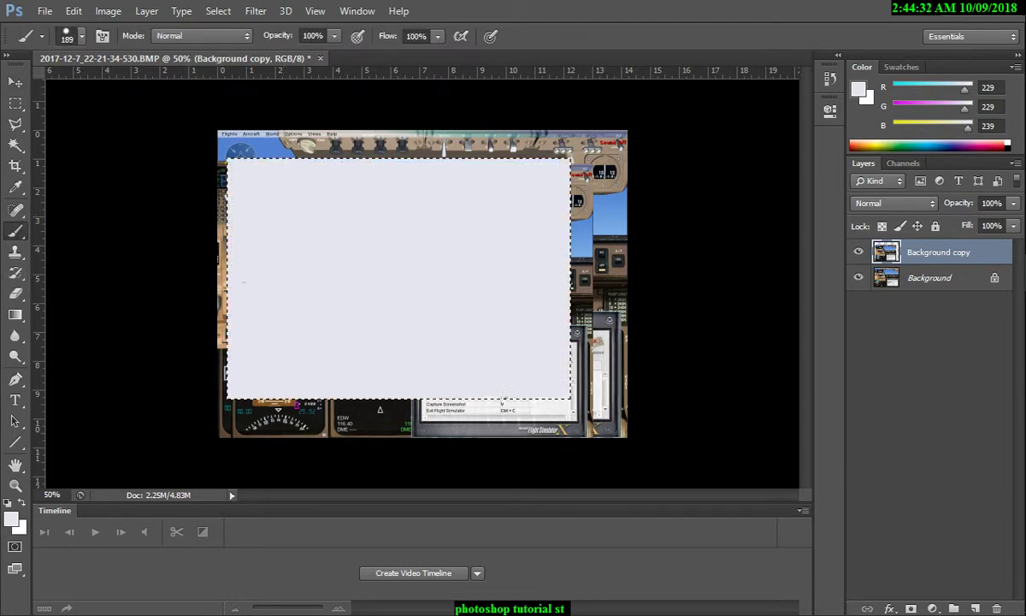
key("v")
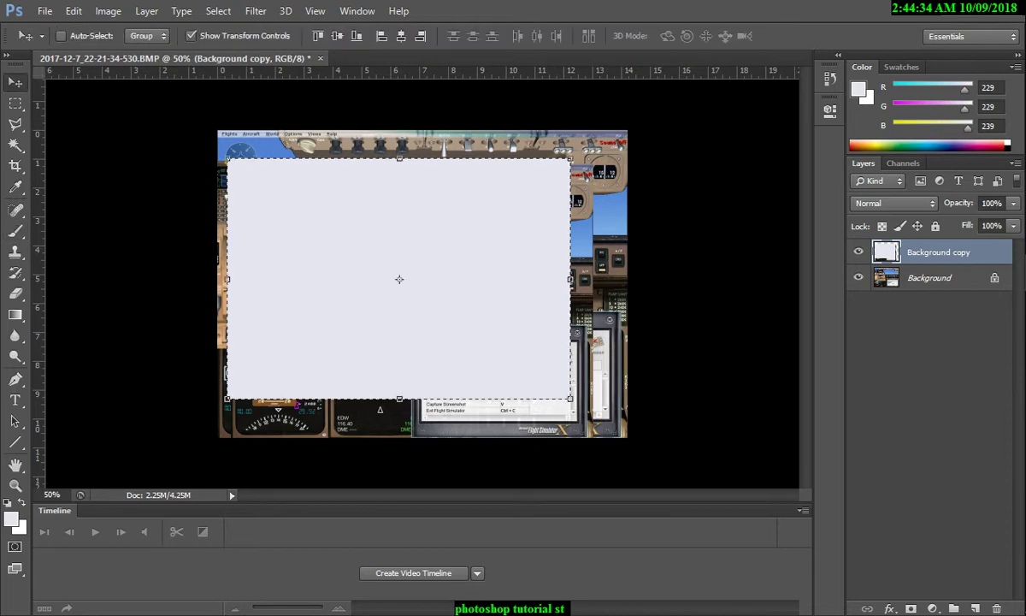
mouse_move(399, 278)
left_mouse_down()
mouse_move(396, 266)
mouse_move(428, 277)
left_mouse_up()
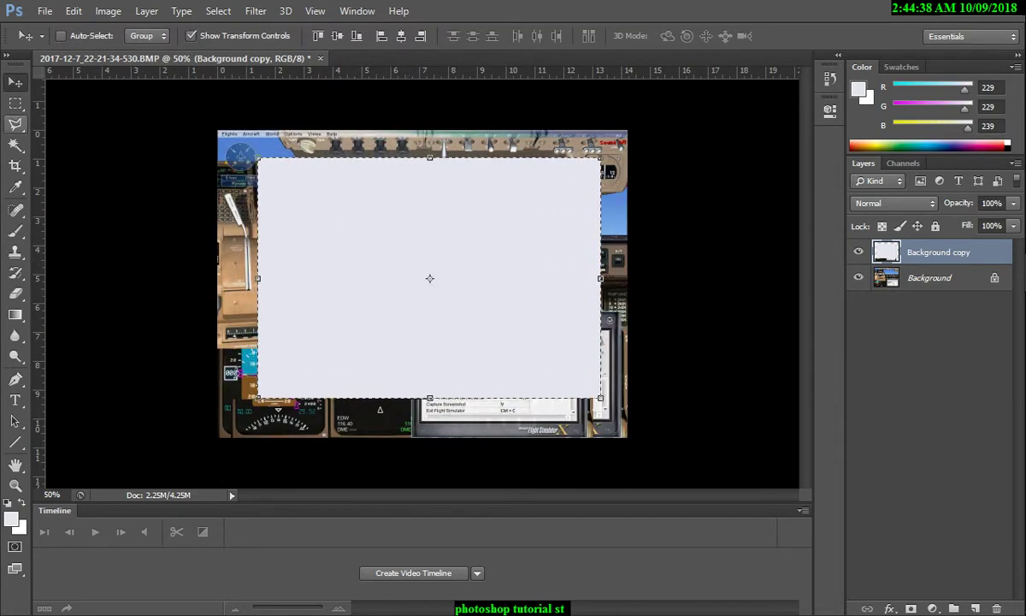
left_click(16, 102)
Undo the grey fill, deselect, and nudge the Background copy up and right
right_click(16, 103)
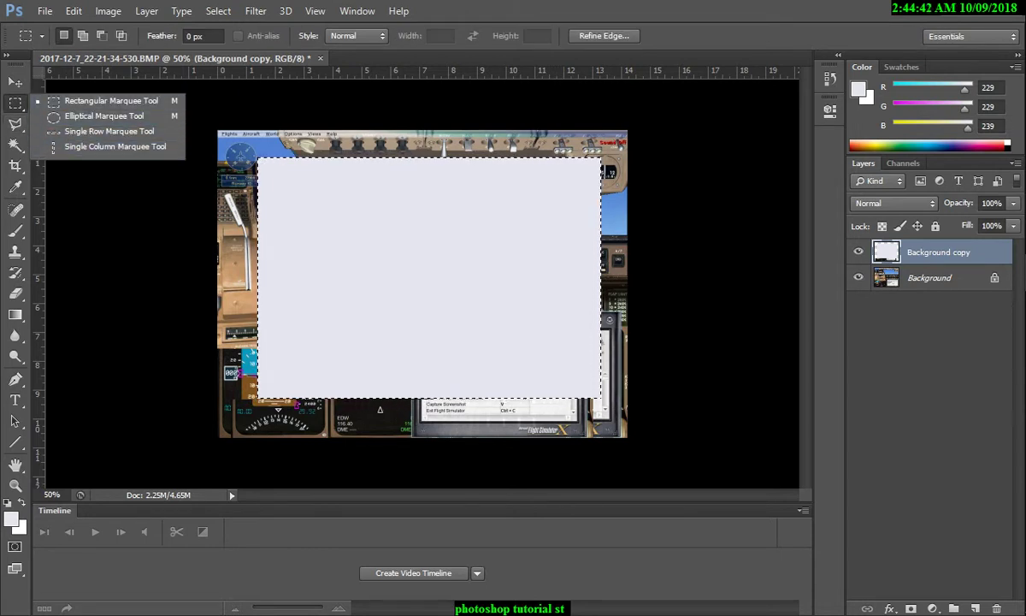
left_click(15, 123)
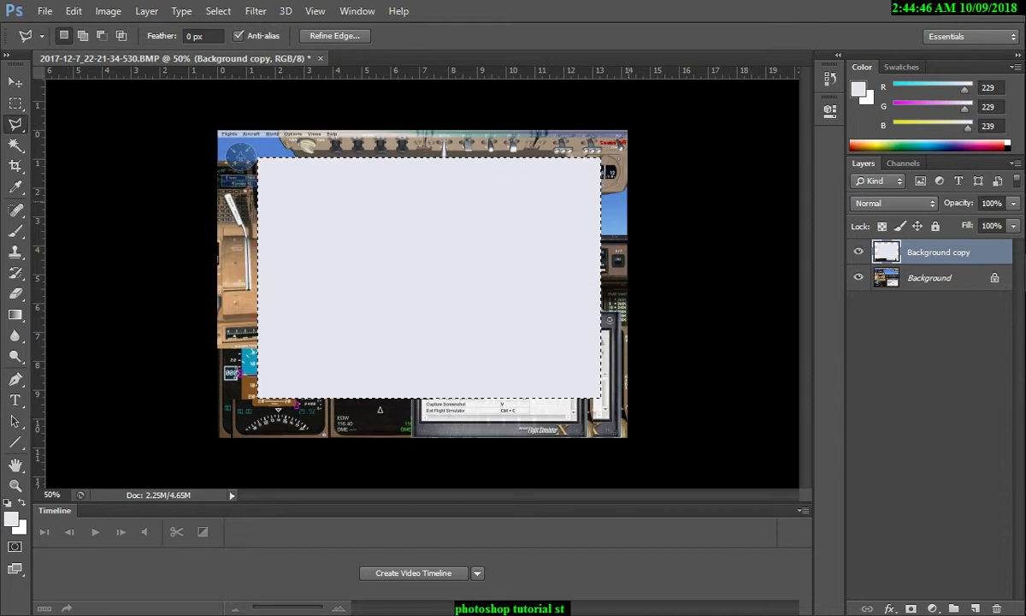
key("ctrl+shift+Left")
key("ctrl+shift+Left")
key("ctrl+shift+Left")
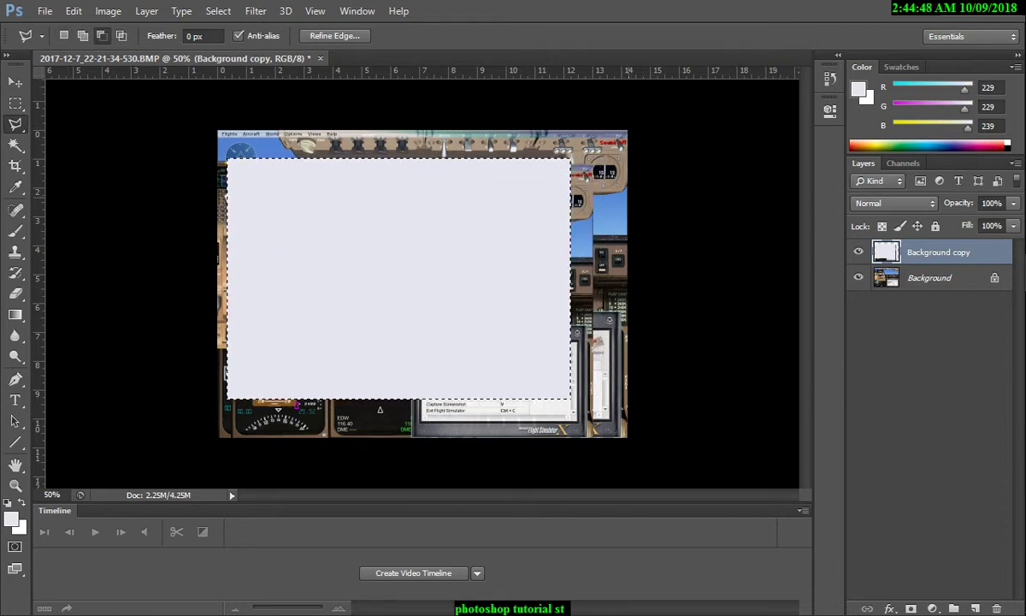
key("ctrl+z")
key("ctrl+d")
key("ctrl+shift+Right")
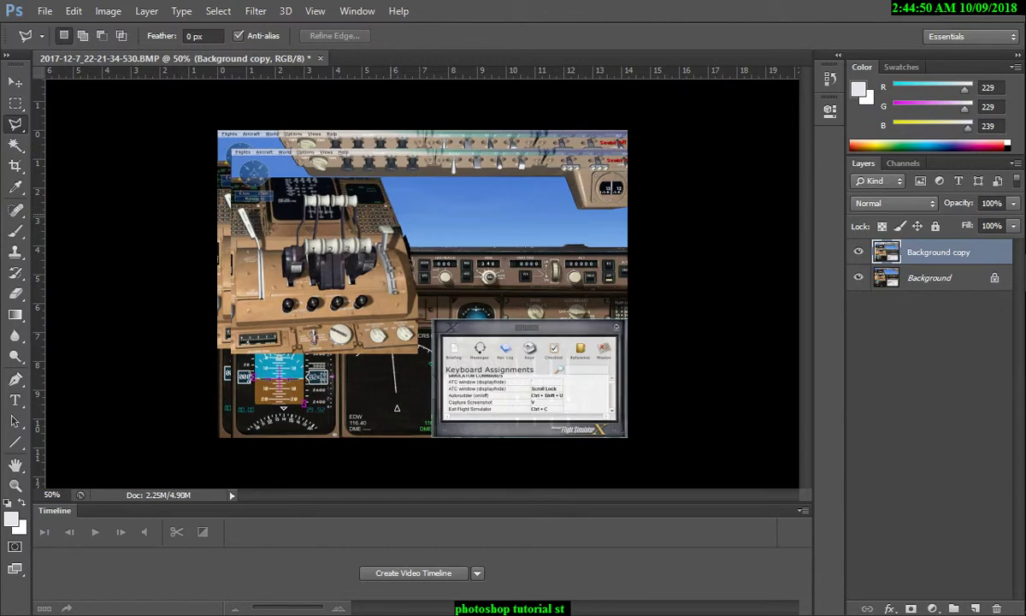
key("ctrl+shift+Up")
key("ctrl+shift+Up")
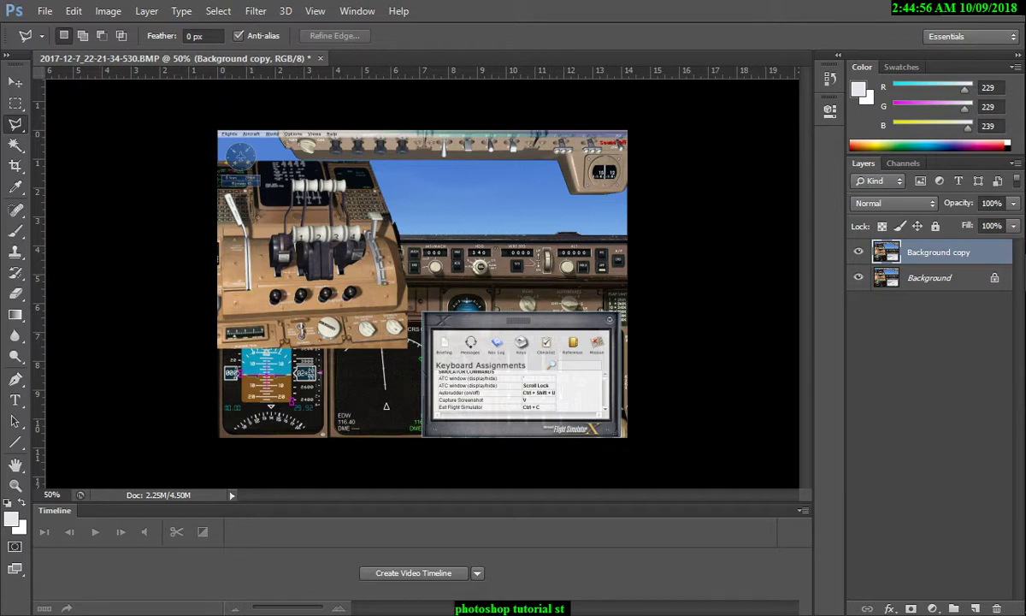
Trace and close a Magnetic Lasso outline across the cockpit, then deselect it
left_click_drag(15, 124, 86, 151)
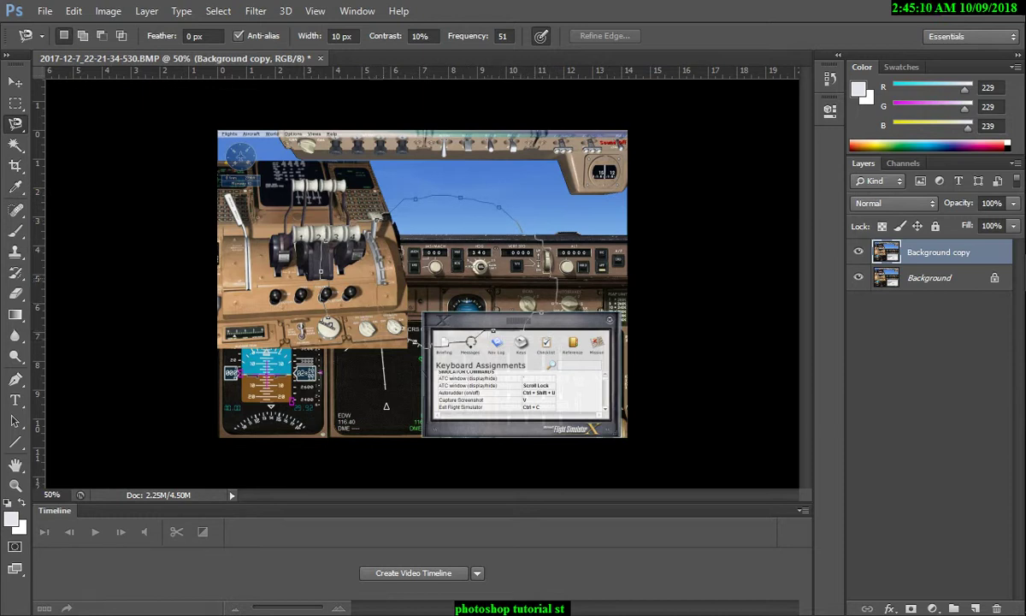
double_click(321, 272)
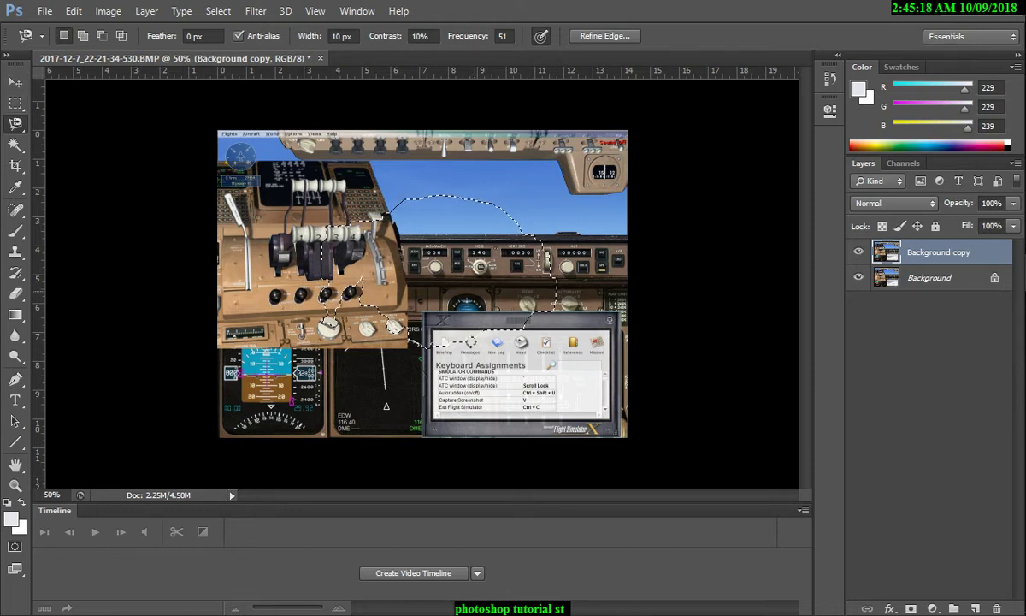
key("ctrl+d")
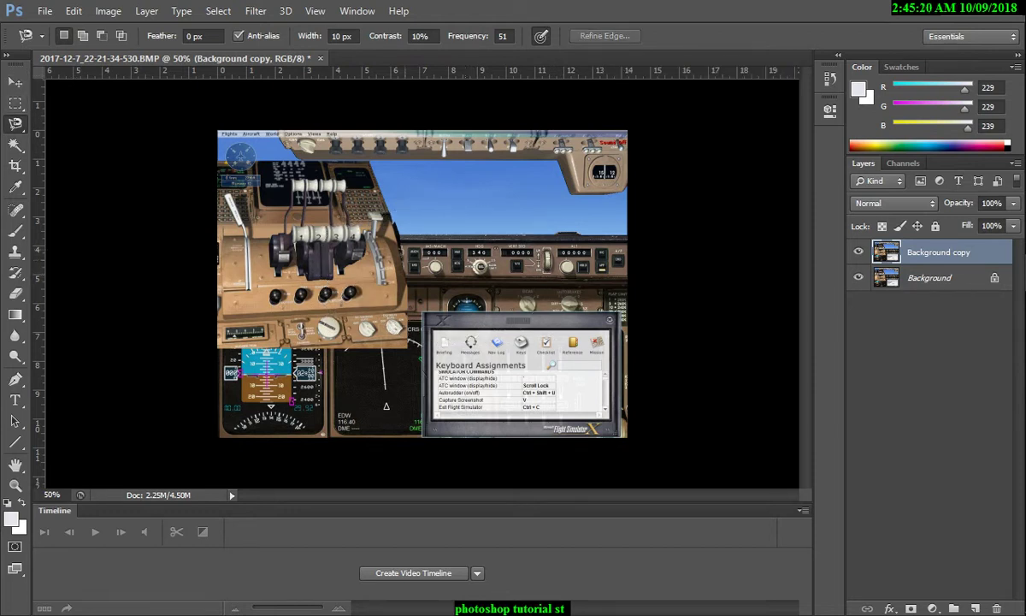
key("w")
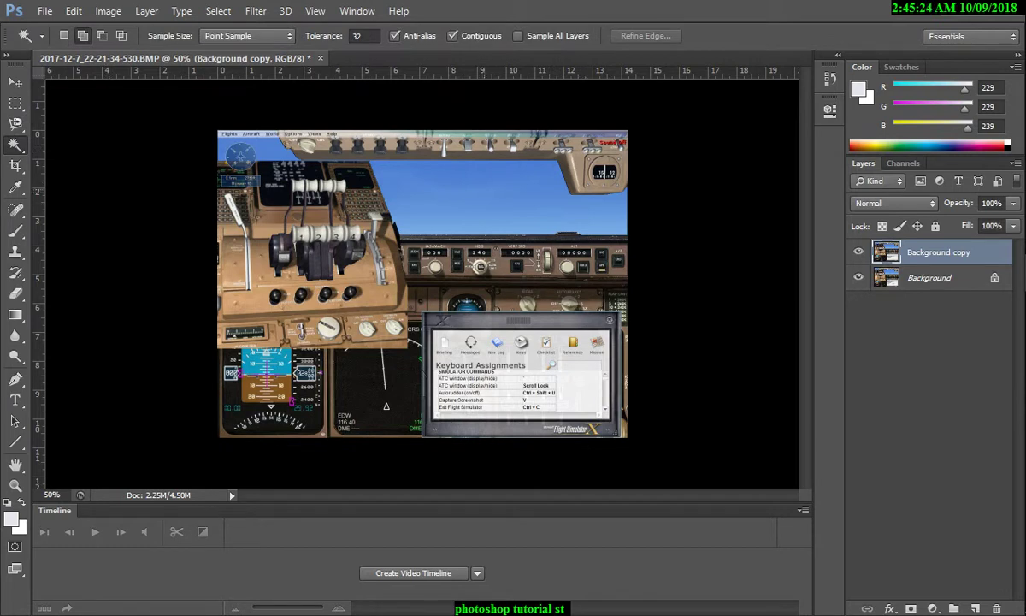
left_click(479, 196)
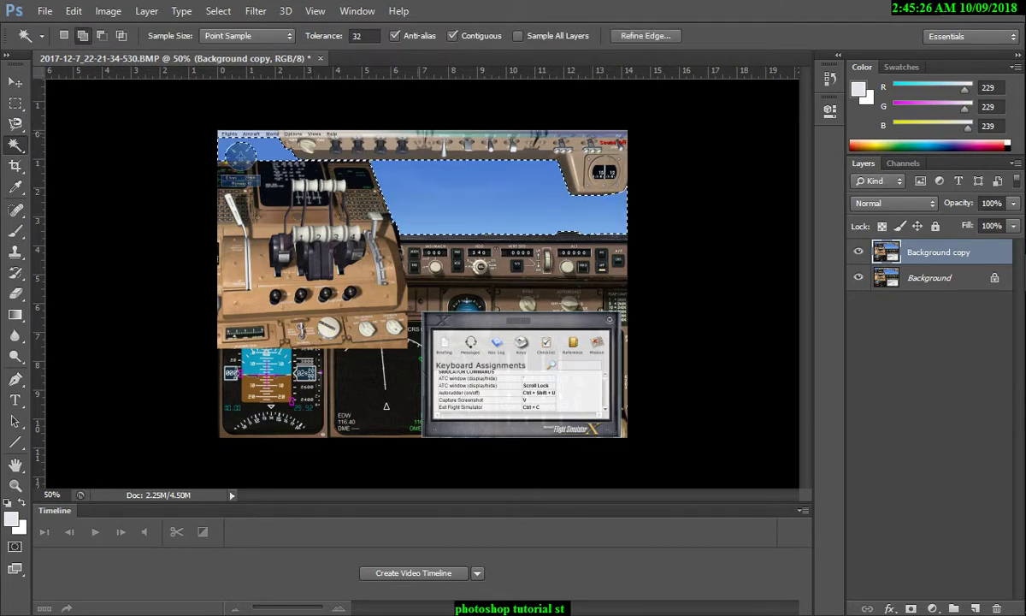
left_click(15, 81)
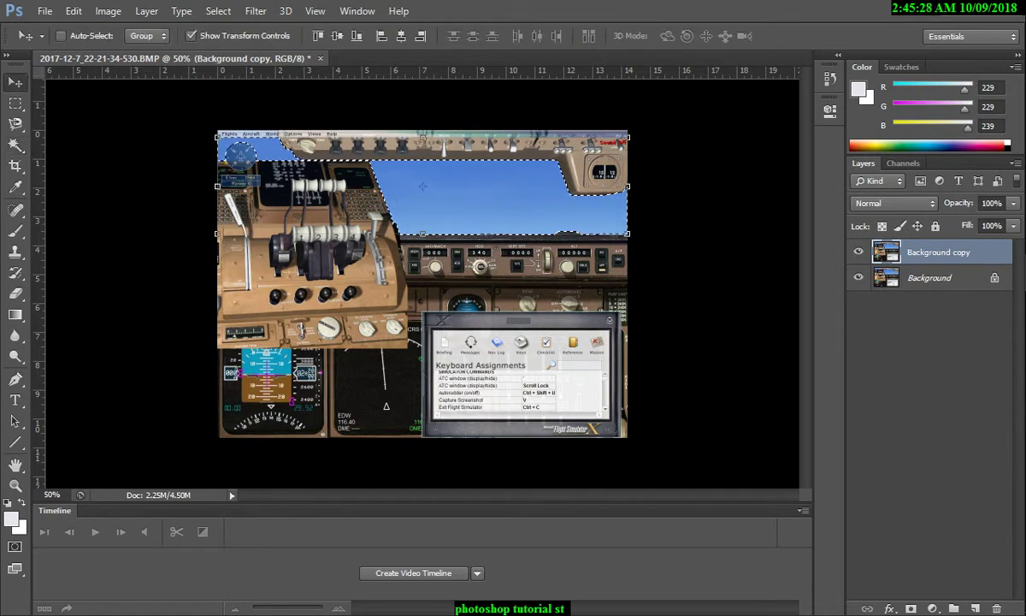
left_click(16, 144)
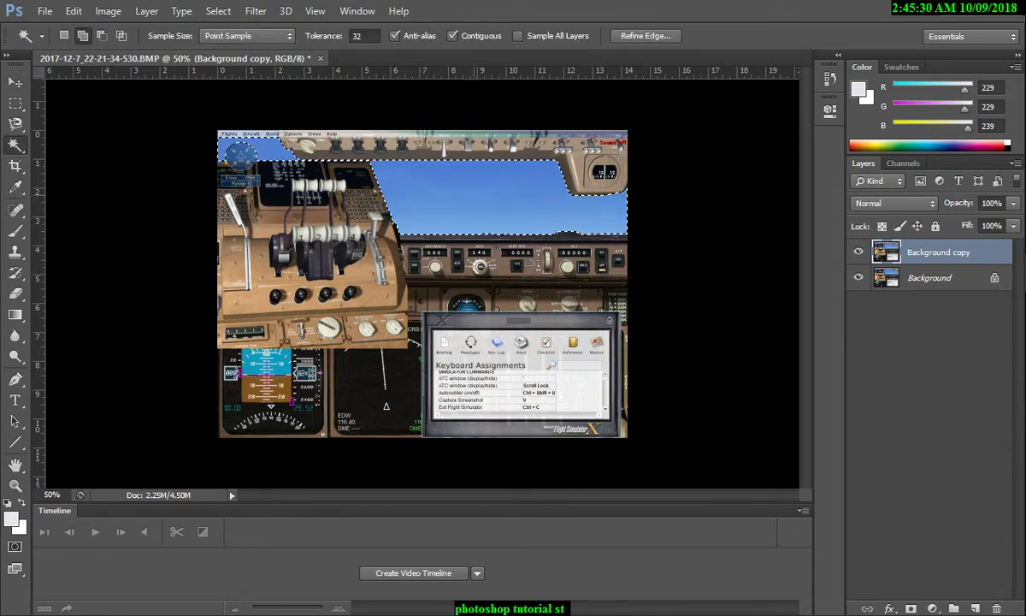
right_click(15, 144)
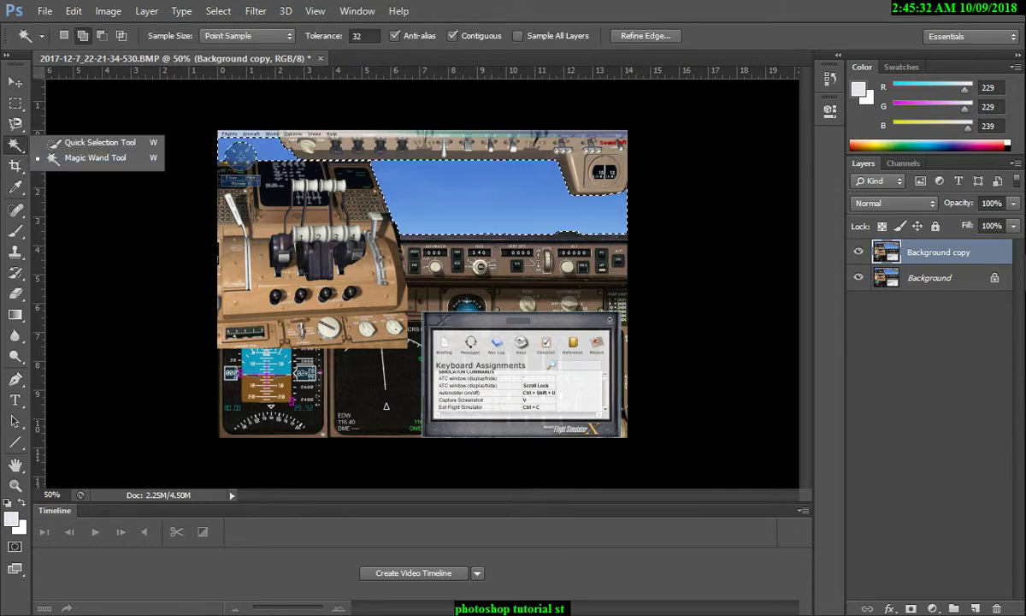
left_click(94, 158)
key("ctrl+d")
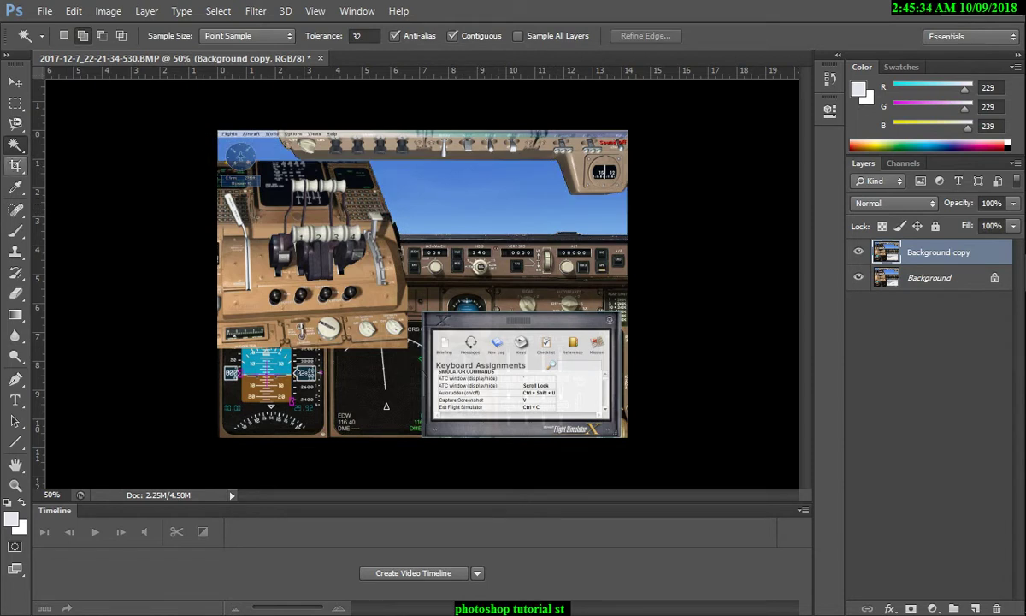
Crop the image to the Keyboard Assignments window in the lower right
left_click(16, 166)
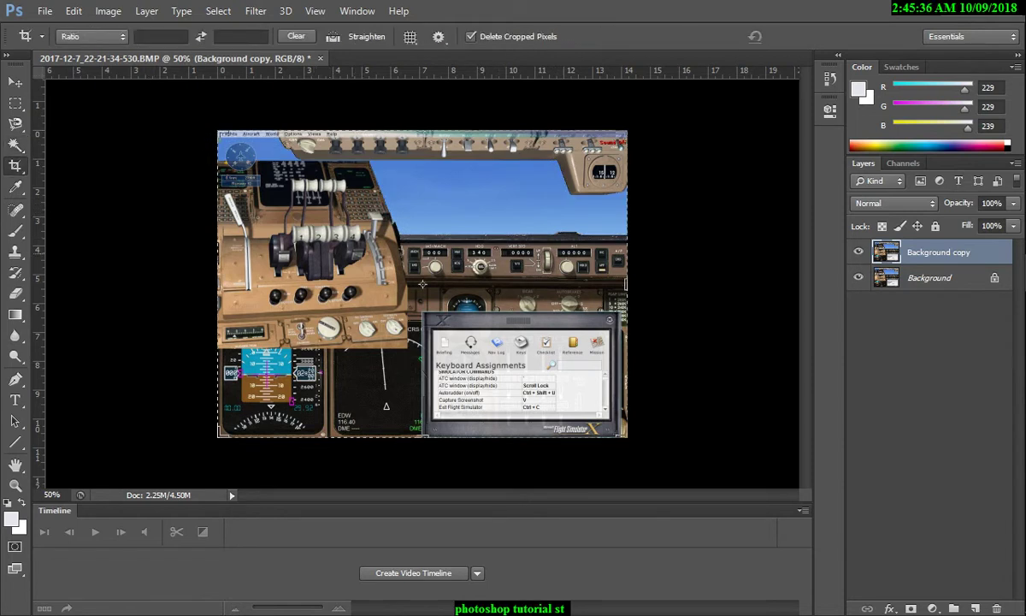
mouse_move(415, 286)
left_mouse_down()
mouse_move(630, 402)
mouse_move(629, 435)
left_mouse_up()
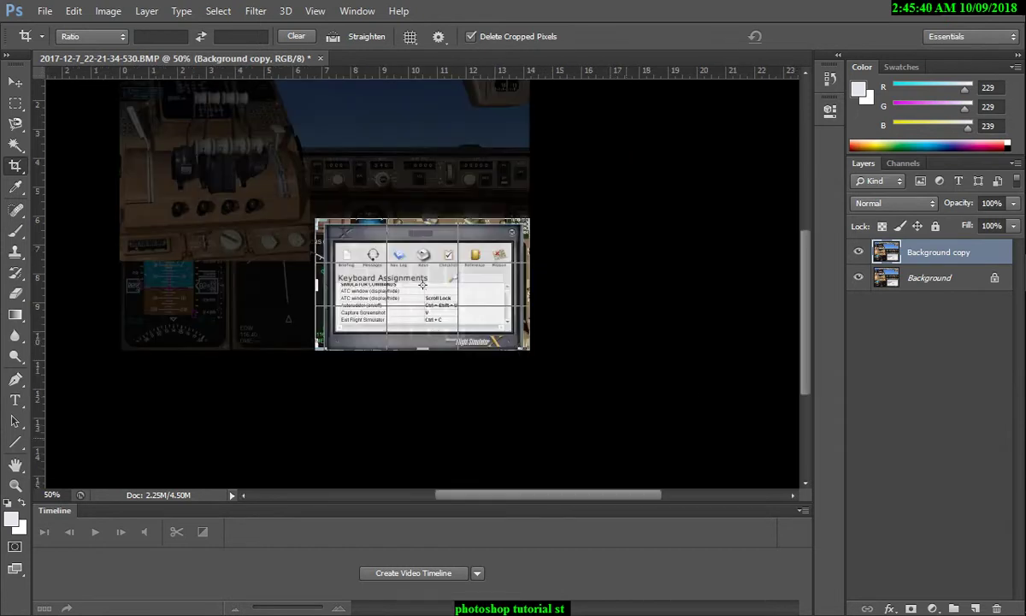
key("v")
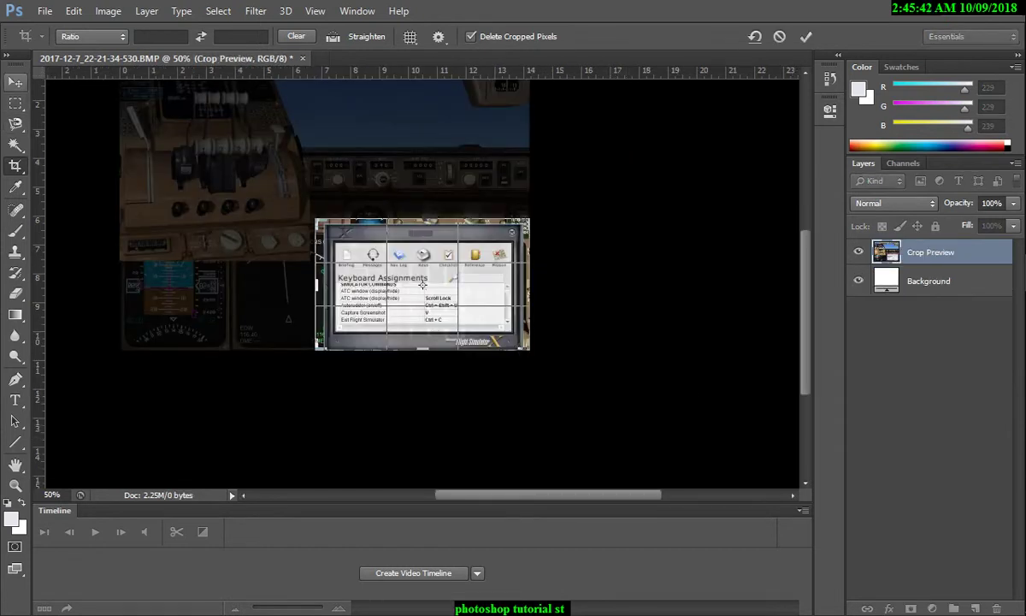
key("Return")
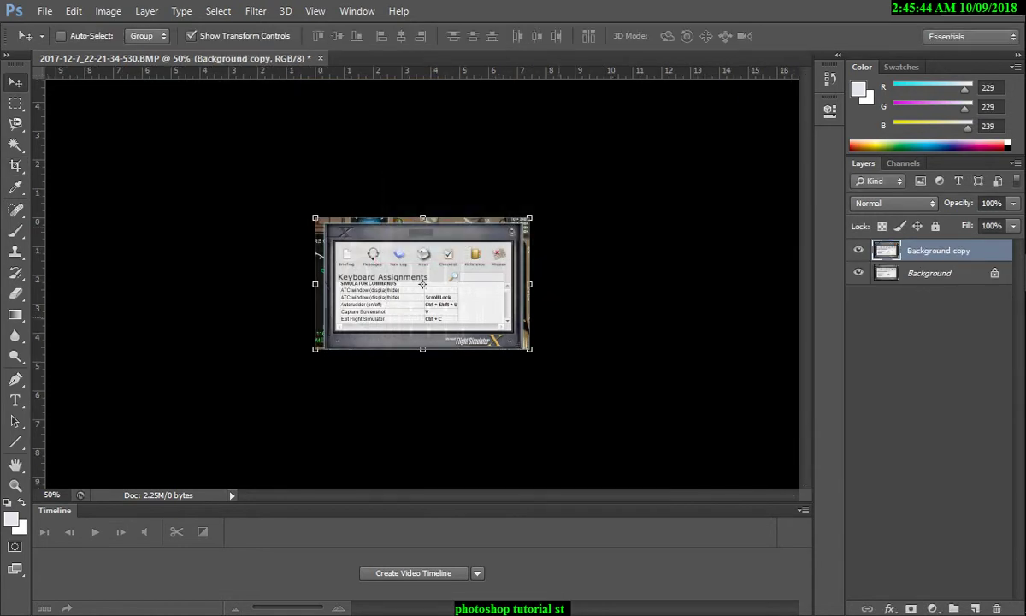
Stretch the Background copy to 103.36% width with Free Transform
mouse_move(531, 218)
left_mouse_down()
mouse_move(219, 295)
mouse_move(536, 218)
left_mouse_up()
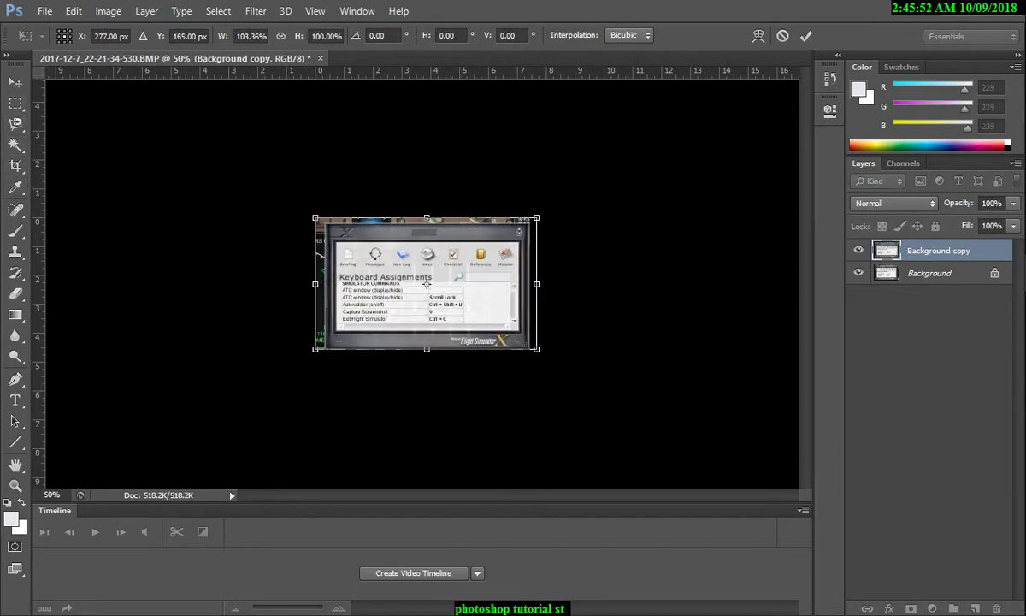
left_click(15, 187)
Apply the stretch and sample a grey (98, 100, 109) from the window
left_click(463, 247)
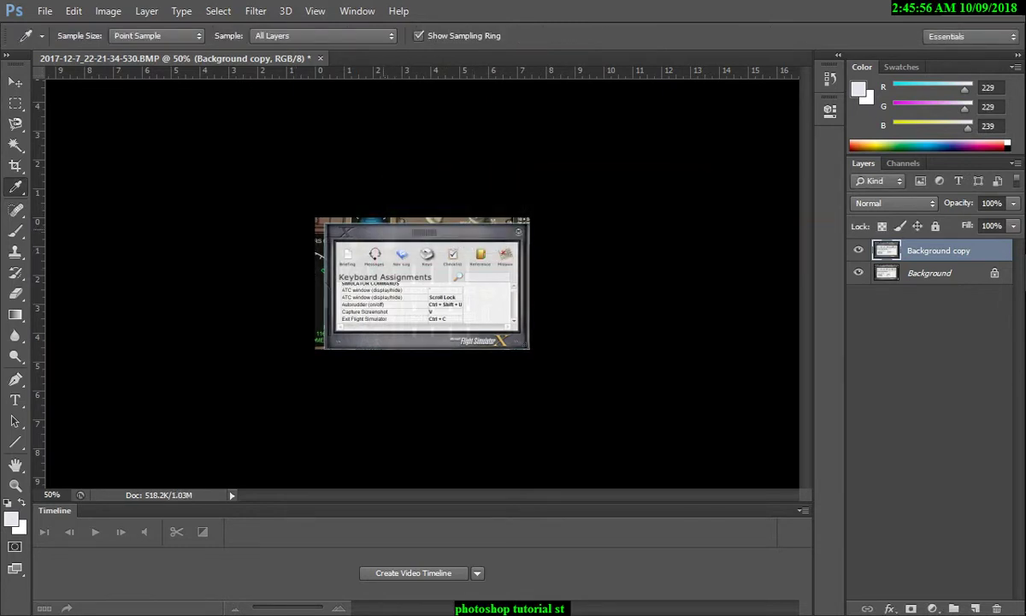
left_click(361, 216)
left_click(339, 217)
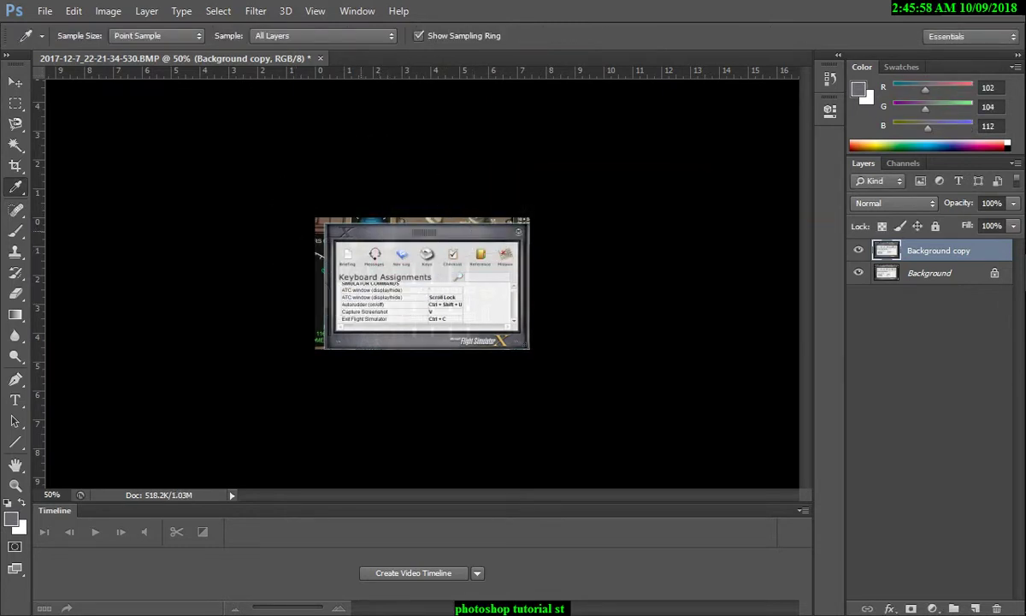
left_click(338, 216)
left_click(341, 216)
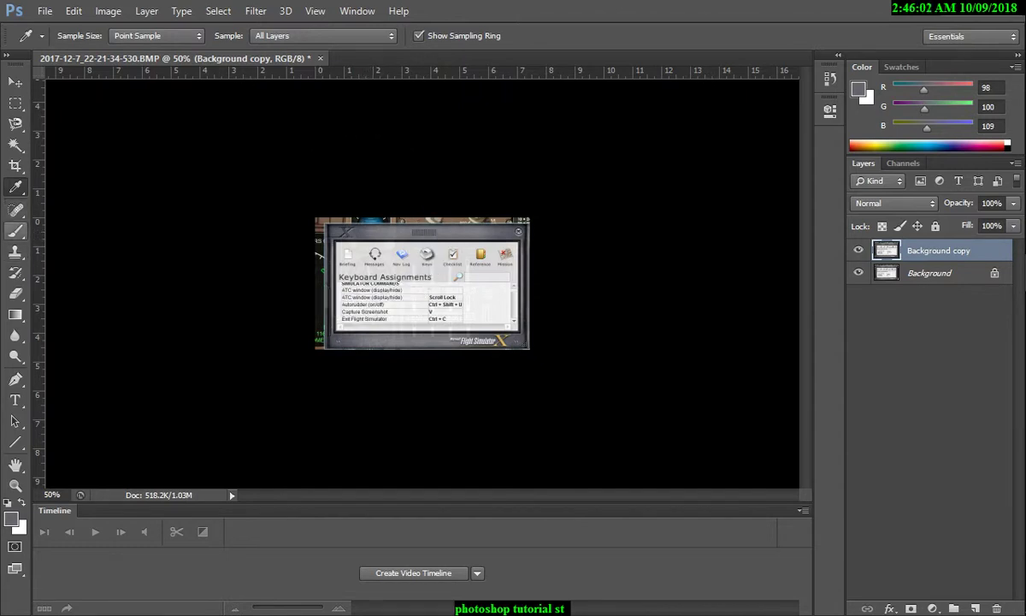
Brush grey over the screenshot, then undo the painting
left_click(15, 230)
left_click_drag(327, 234, 419, 309)
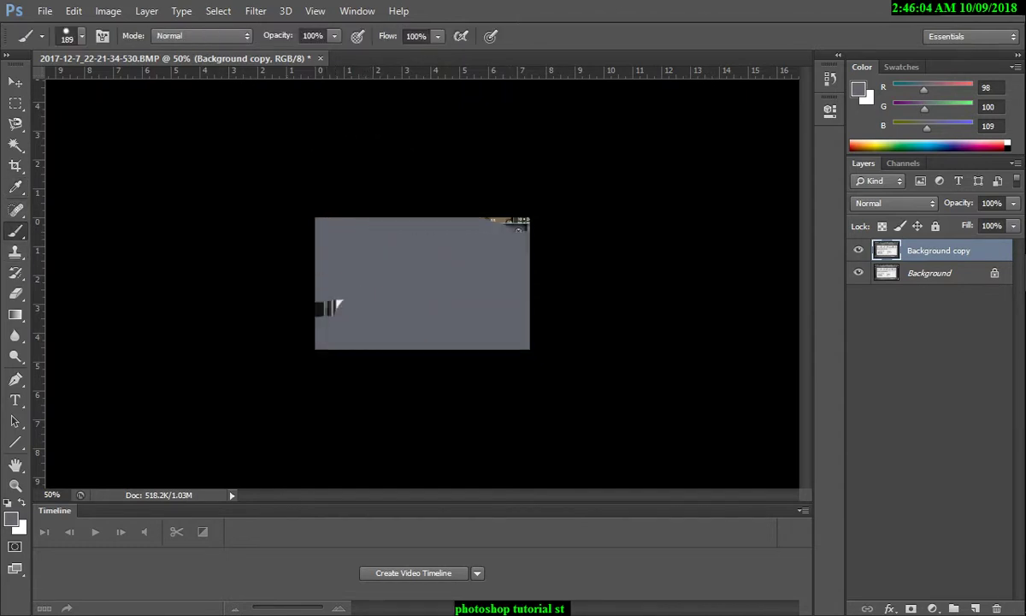
left_click_drag(321, 300, 329, 309)
left_click(327, 309)
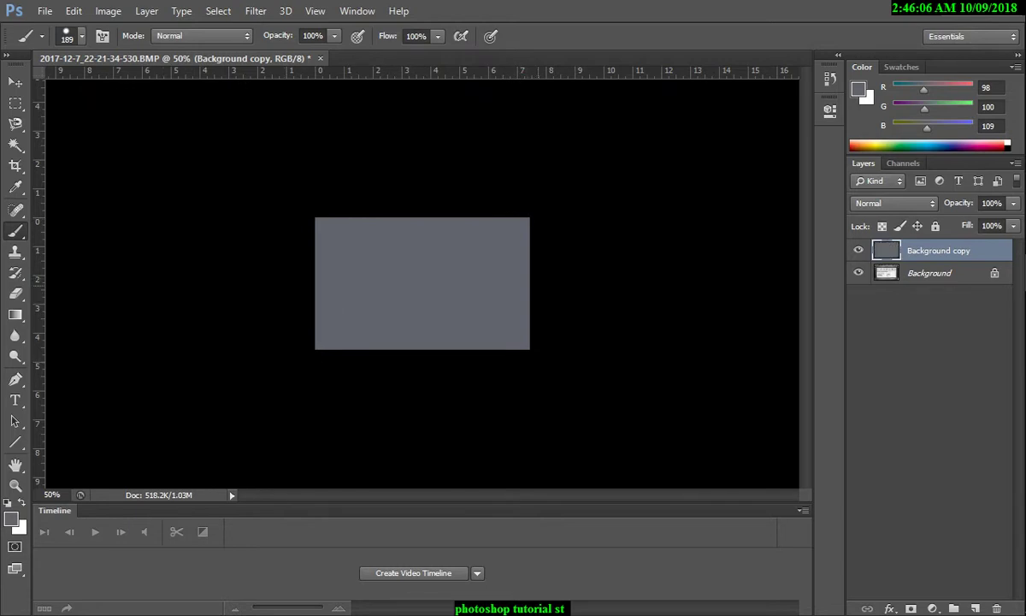
key("ctrl+alt+z")
key("ctrl+alt+z")
key("ctrl+alt+z")
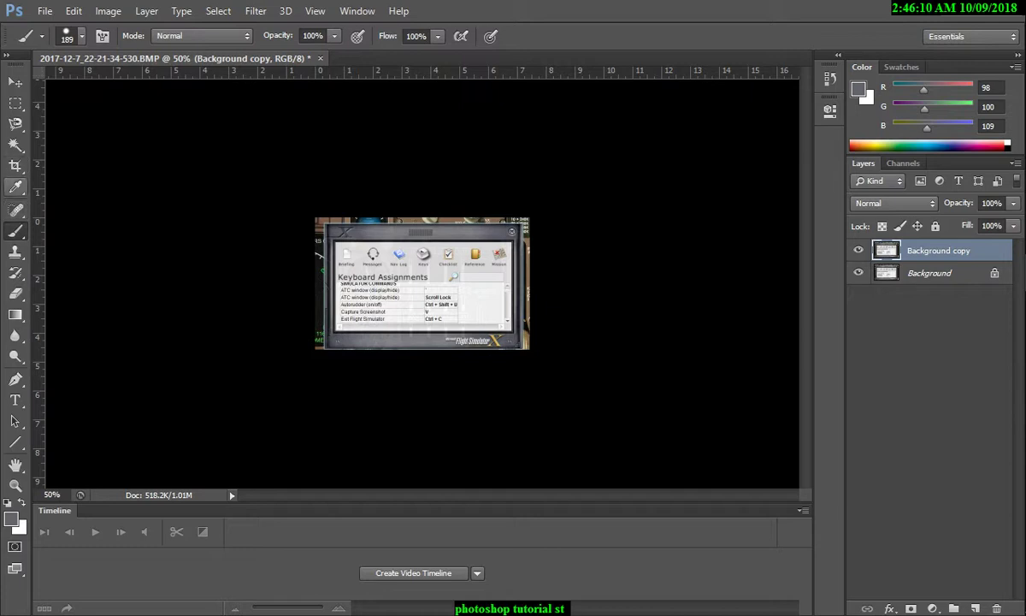
Spot-heal away the Messages icon and smear over the icon row and heading
left_click(15, 187)
left_click(15, 208)
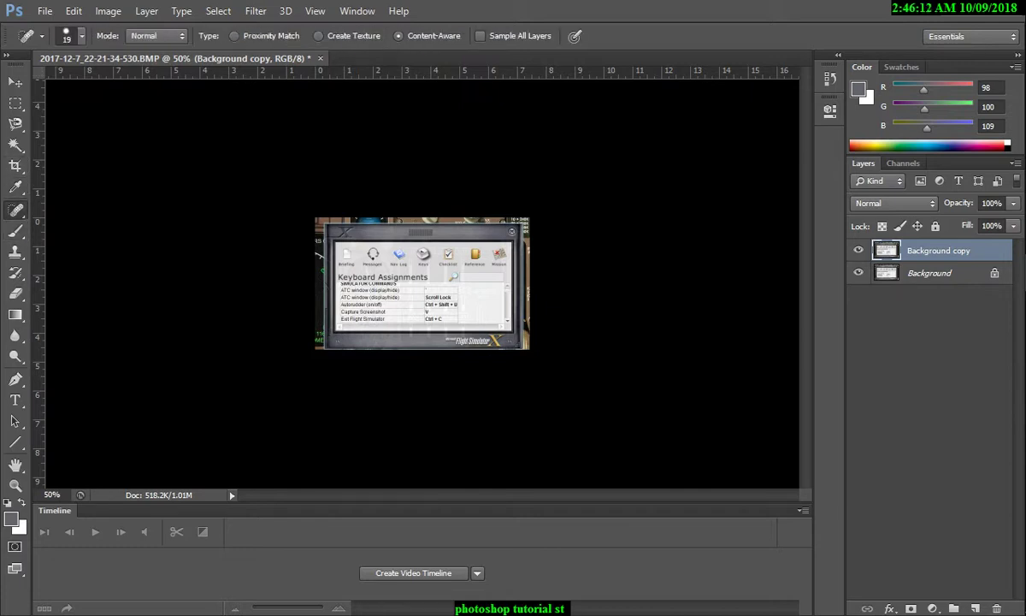
right_click(16, 208)
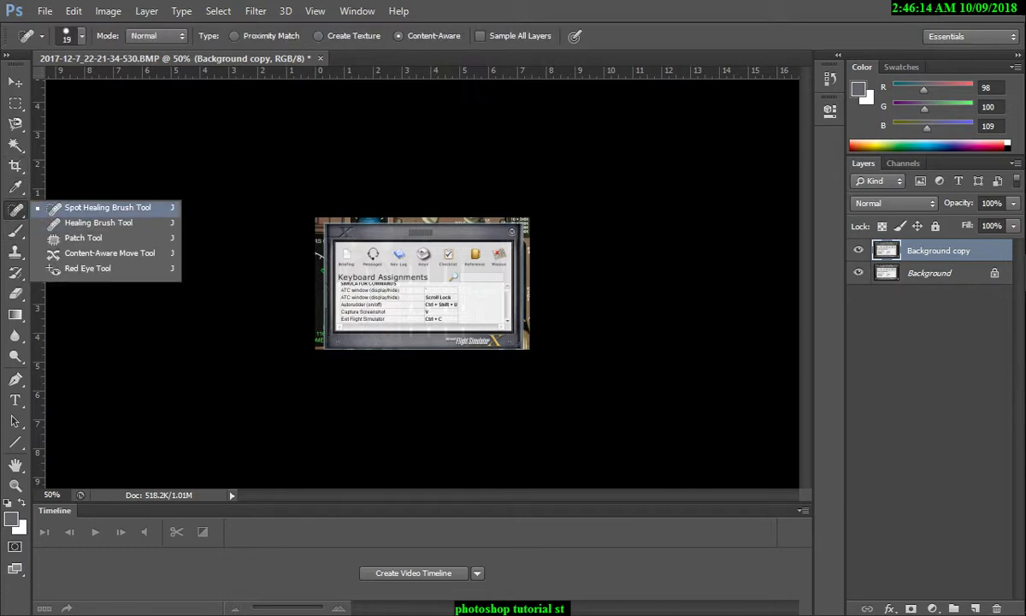
left_click(106, 207)
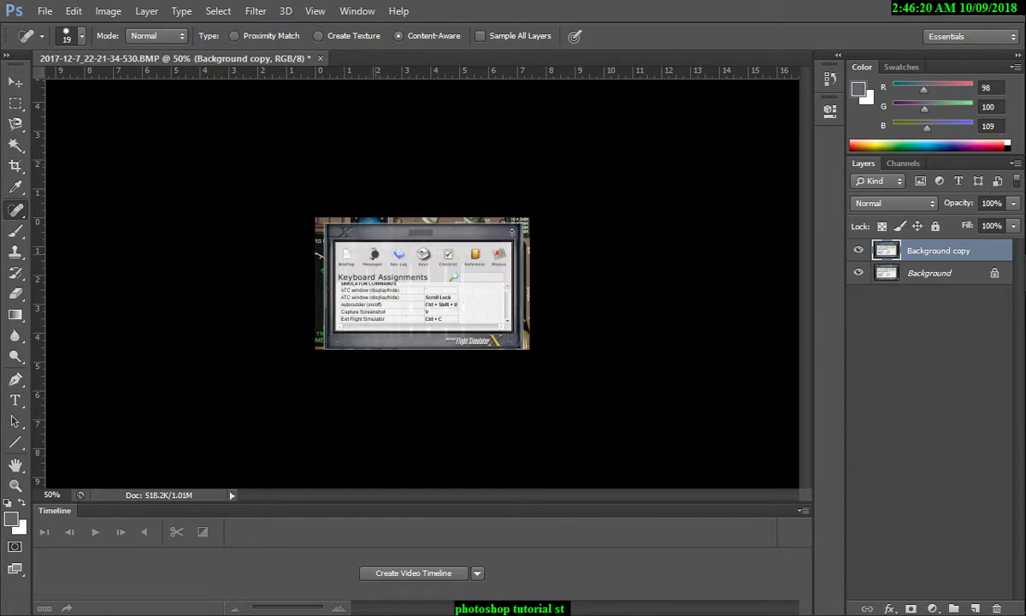
left_click_drag(373, 254, 366, 263)
mouse_move(352, 242)
left_mouse_down()
mouse_move(346, 234)
mouse_move(371, 274)
mouse_move(495, 278)
left_mouse_up()
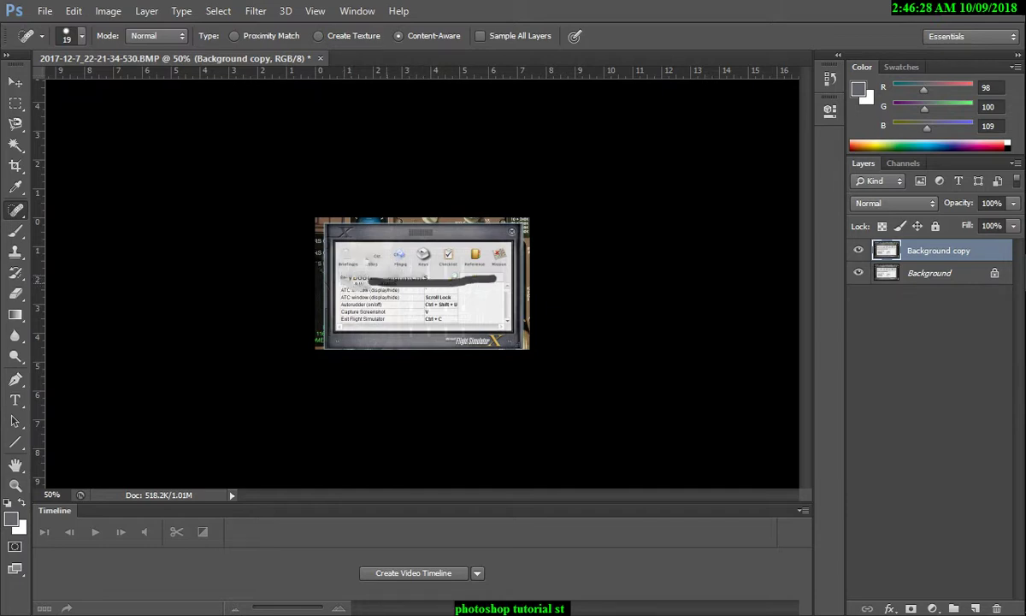
Undo the two healing strokes to restore the heading and icon labels
key("ctrl+alt+z")
key("ctrl+alt+z")
key("ctrl+alt+z")
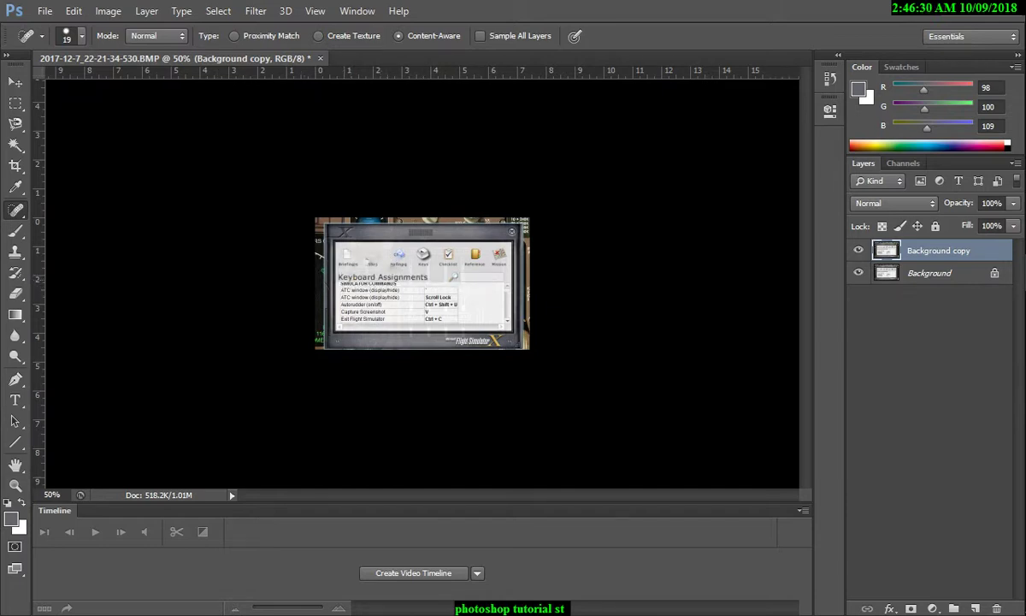
key("ctrl+alt+z")
left_click(15, 231)
Paint grey across the whole screenshot with the Brush Tool
right_click(15, 230)
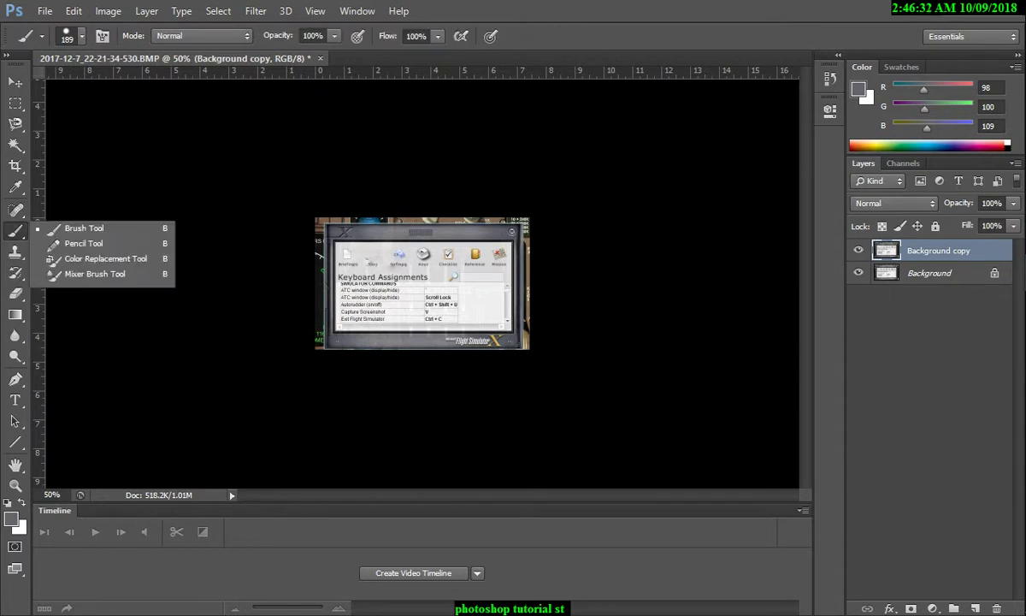
left_click(60, 229)
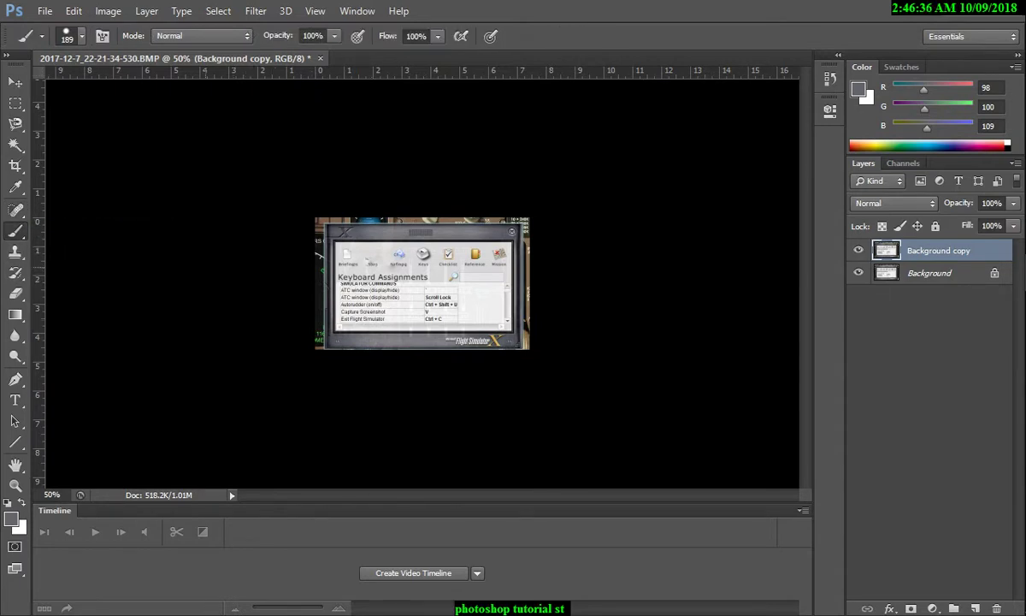
left_click_drag(334, 257, 492, 256)
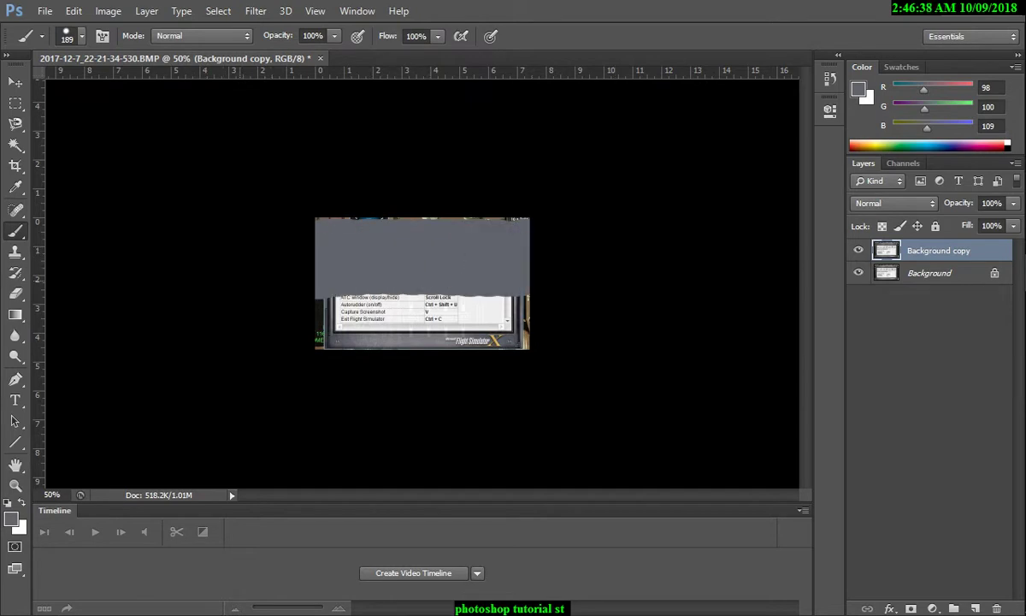
left_click_drag(329, 304, 487, 308)
left_click_drag(427, 330, 504, 330)
left_click_drag(342, 224, 496, 224)
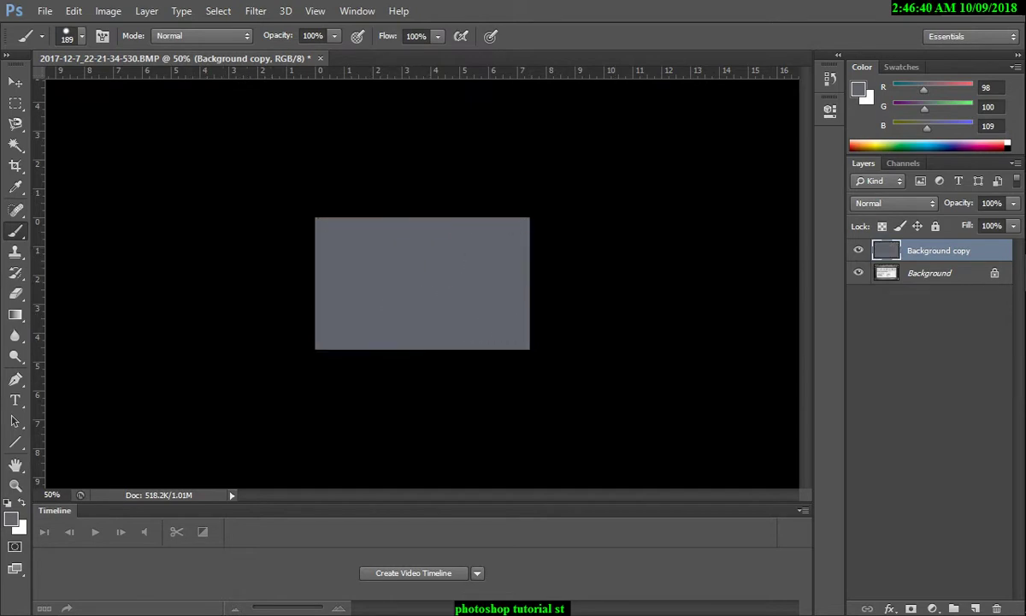
Pick pink (201, 100, 109) and paint over the grey, then undo the pink
left_click_drag(923, 89, 955, 89)
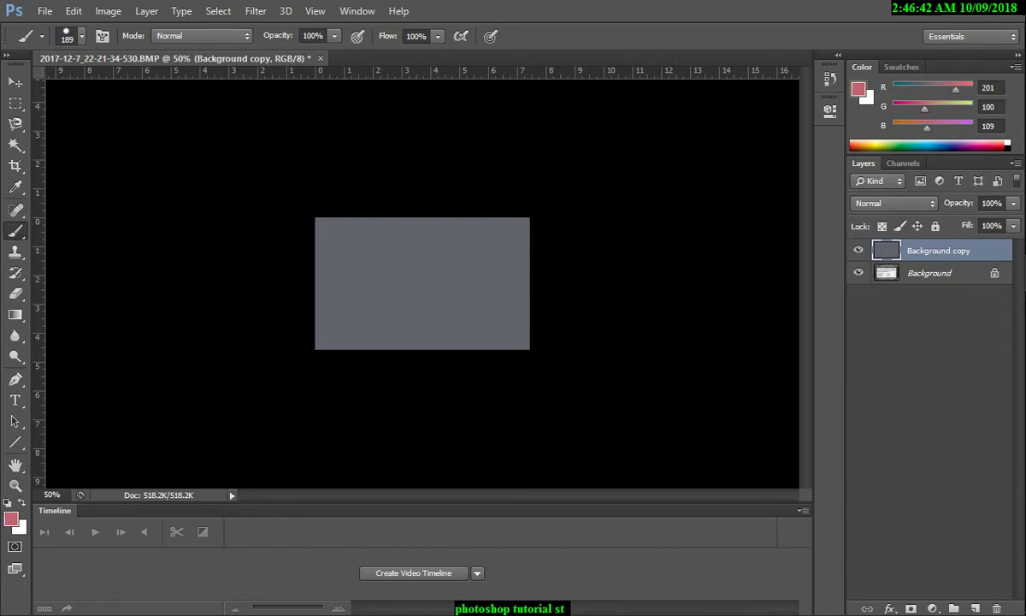
mouse_move(513, 230)
left_mouse_down()
mouse_move(325, 257)
mouse_move(513, 321)
left_mouse_up()
left_click_drag(325, 230, 496, 221)
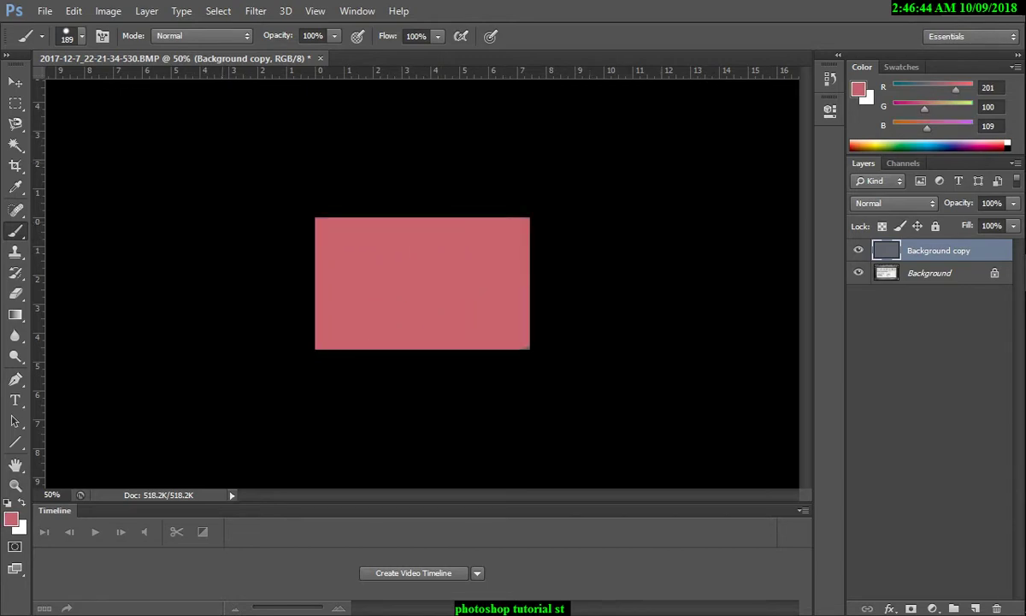
key("ctrl+alt+z")
key("ctrl+alt+z")
key("ctrl+alt+z")
key("ctrl+alt+z")
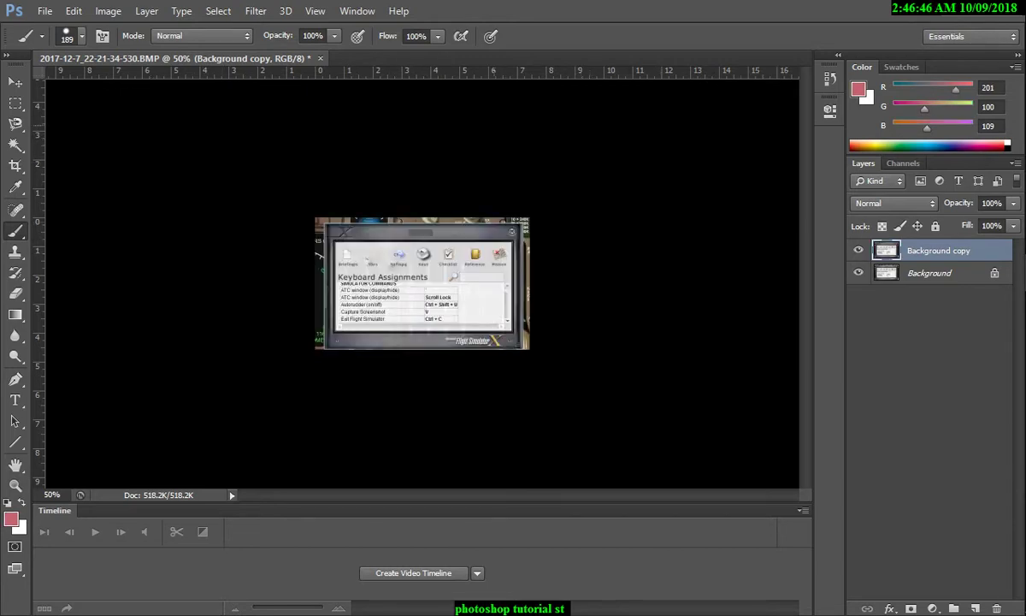
key("s")
right_click(16, 251)
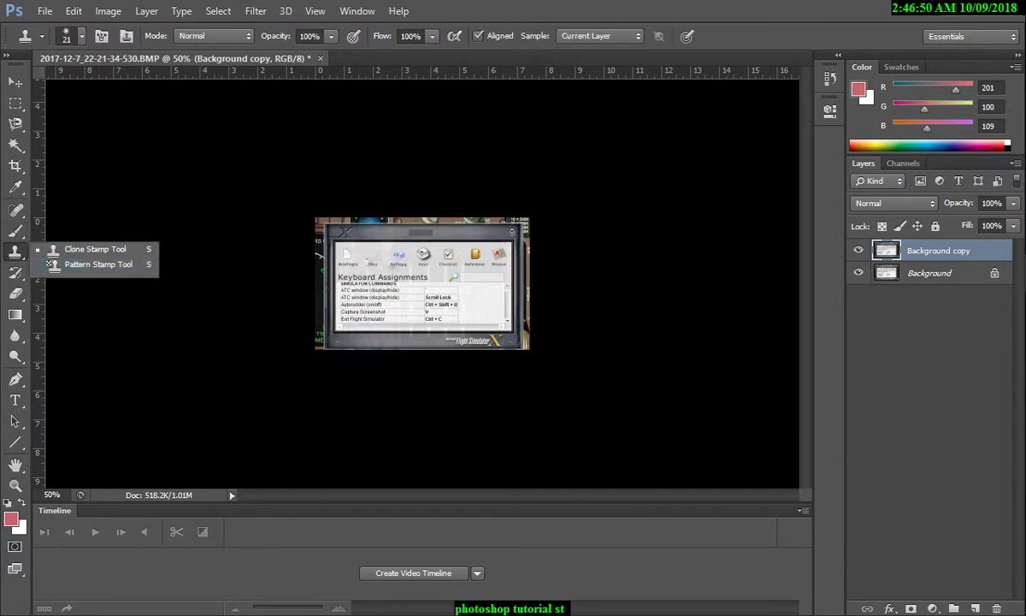
left_click(444, 248)
left_click(521, 255)
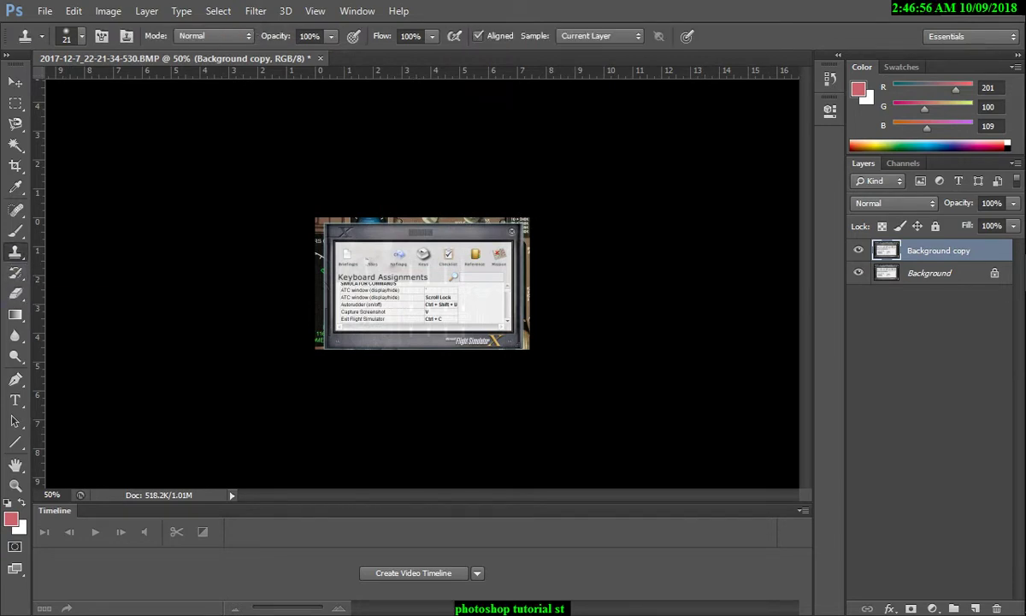
left_click(15, 272)
right_click(14, 272)
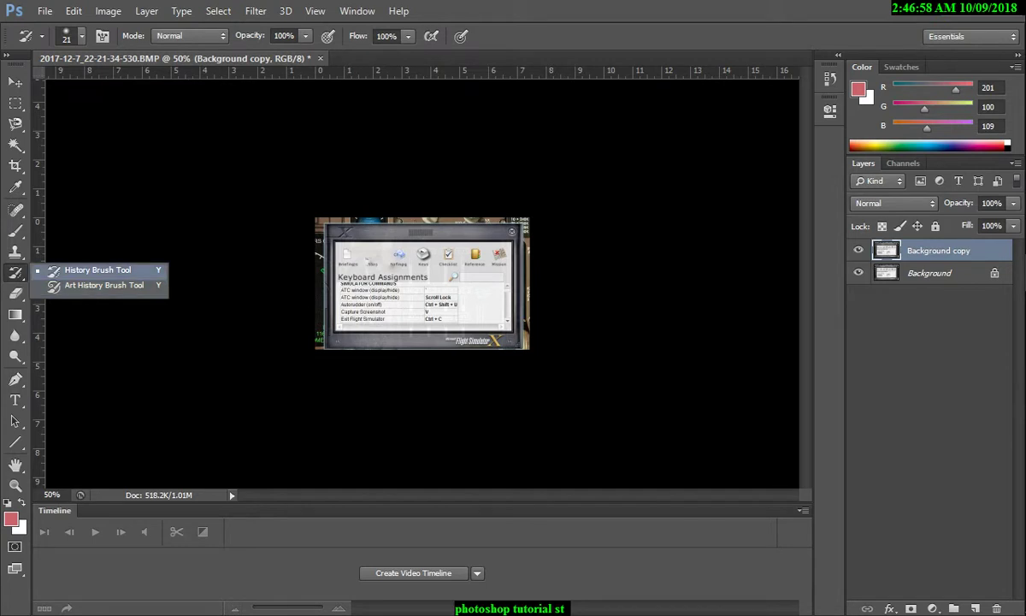
left_click(98, 269)
left_click(419, 282)
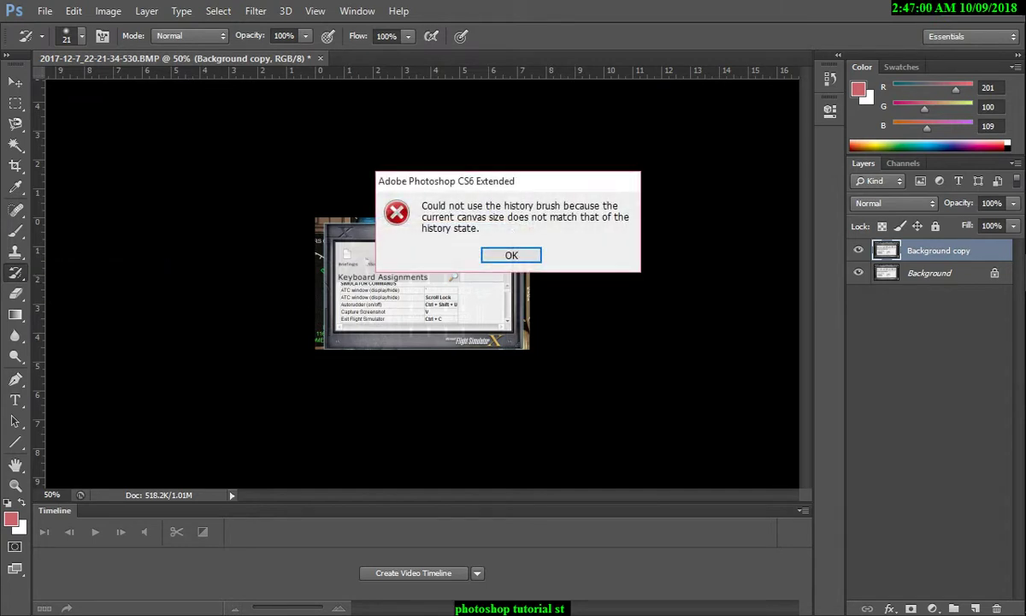
key("Return")
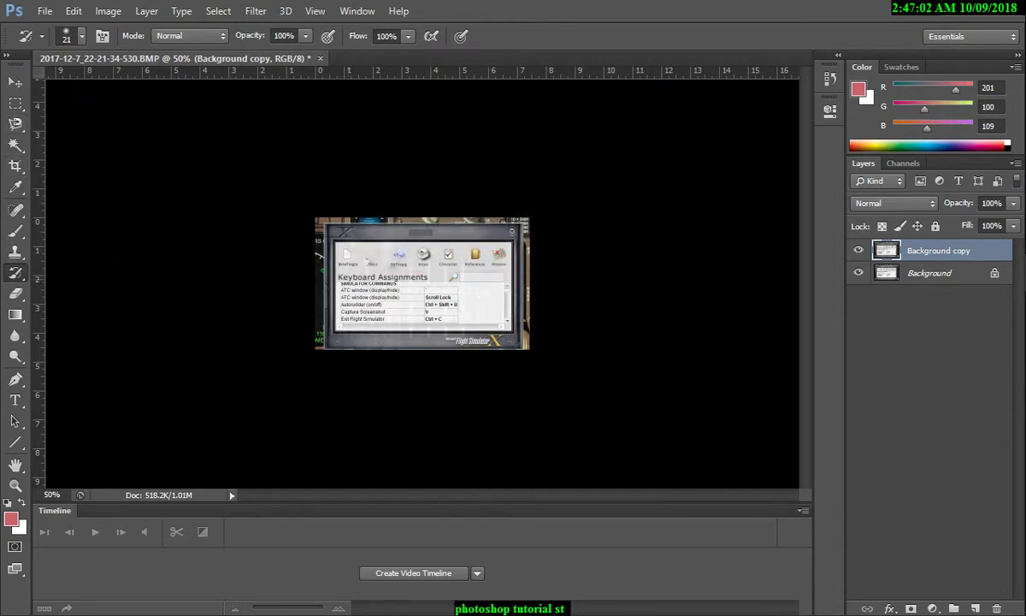
left_click(419, 282)
Clear the History Brush error messages after a failed retry on the image
key("Return")
key("s")
left_click(419, 283)
key("Return")
Select the Eraser tool and bring up its variants list
left_click(15, 293)
left_click(85, 291)
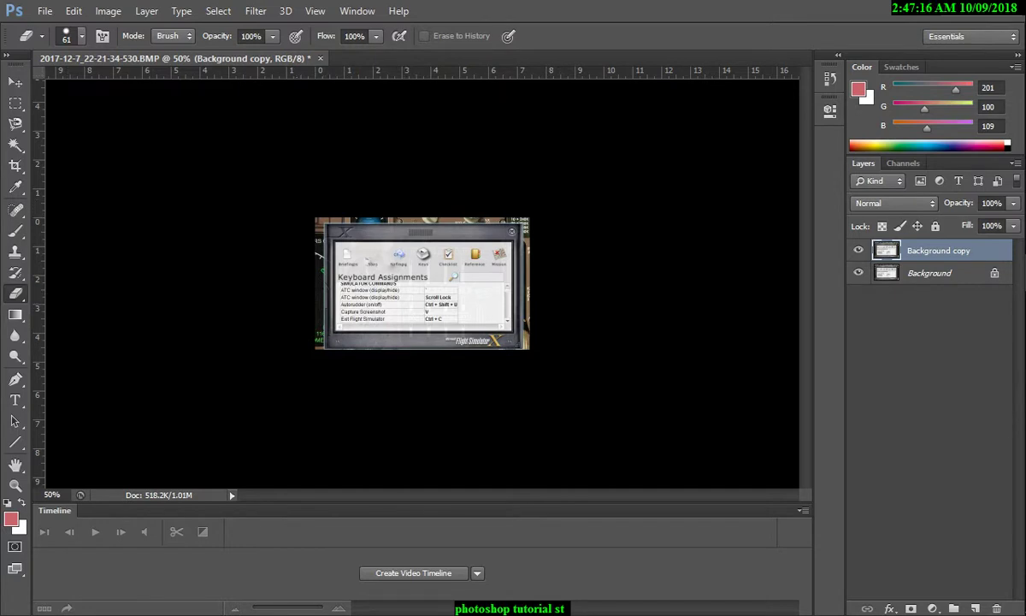
left_click(15, 292)
Magic-erase a same-coloured patch of Background copy to transparency, then restore the ordinary Eraser
left_click(85, 322)
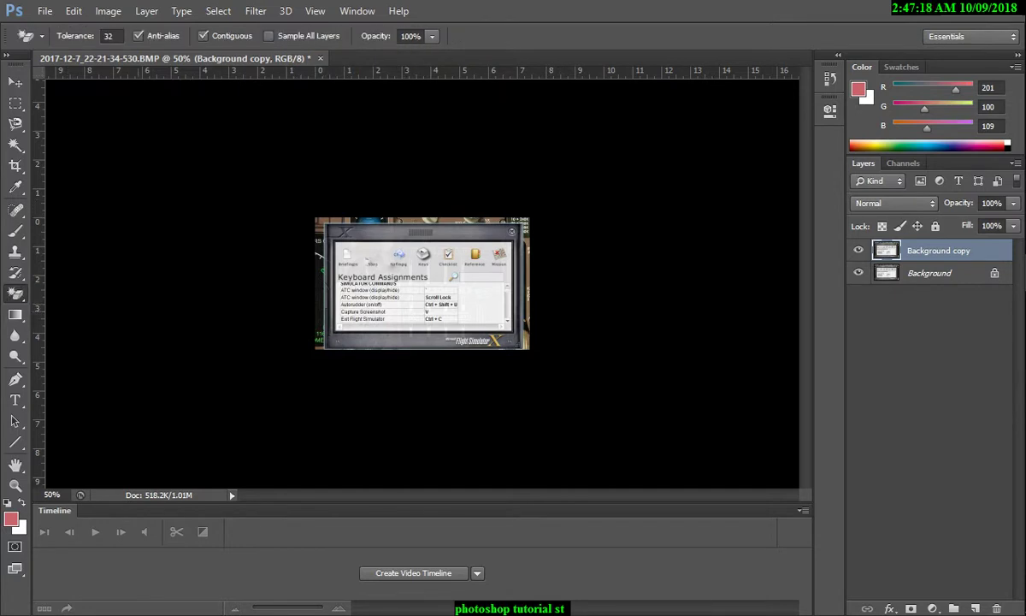
left_click(373, 256)
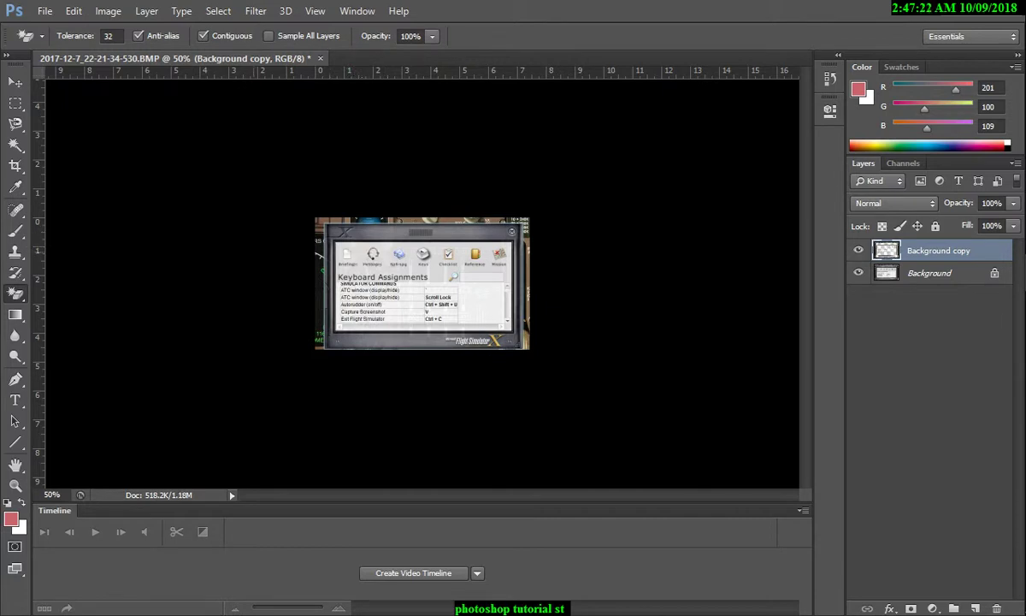
left_click(15, 292)
left_click(81, 291)
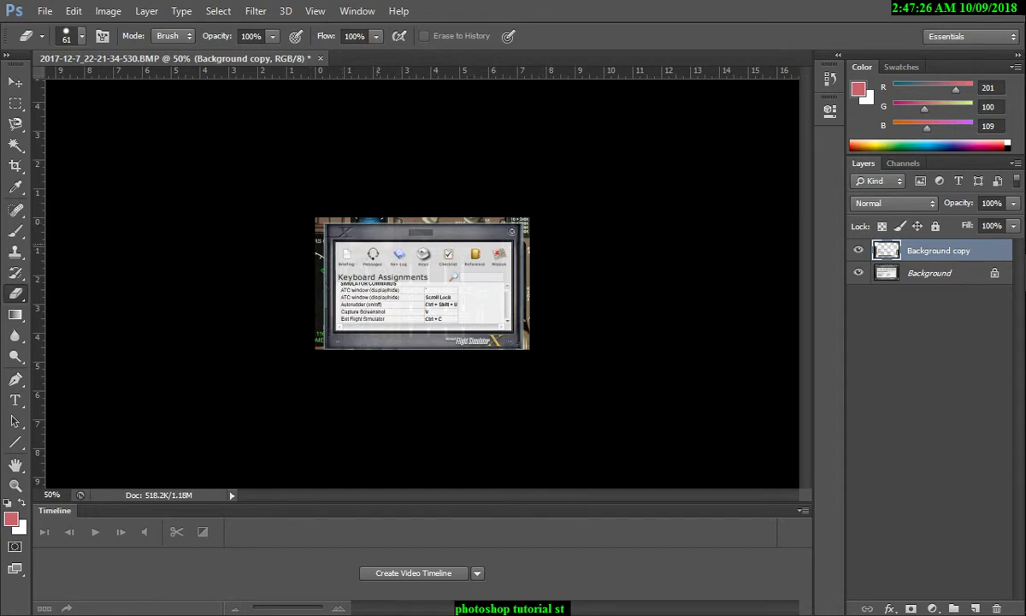
key("g")
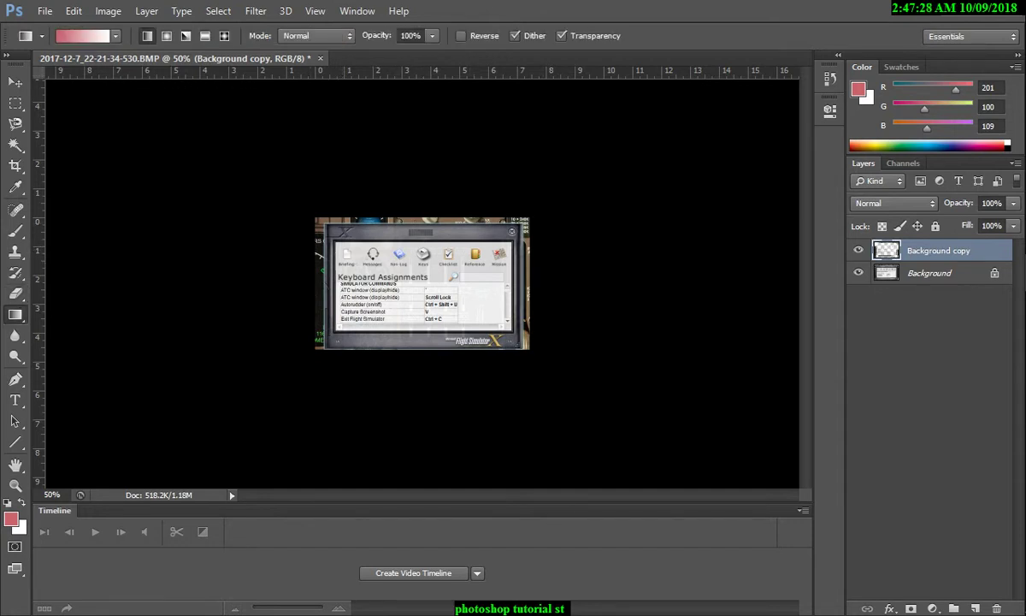
left_click(15, 313)
Drag diagonal gradients, ending with blue (0,118,161) top-left fading to white bottom-right
left_click_drag(342, 239, 500, 330)
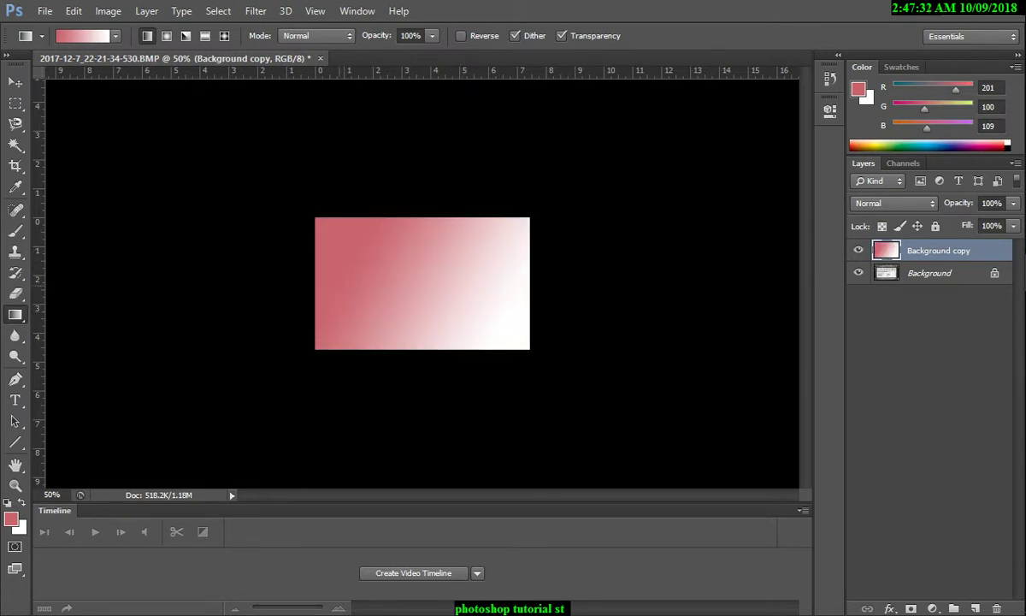
left_click_drag(443, 198, 332, 365)
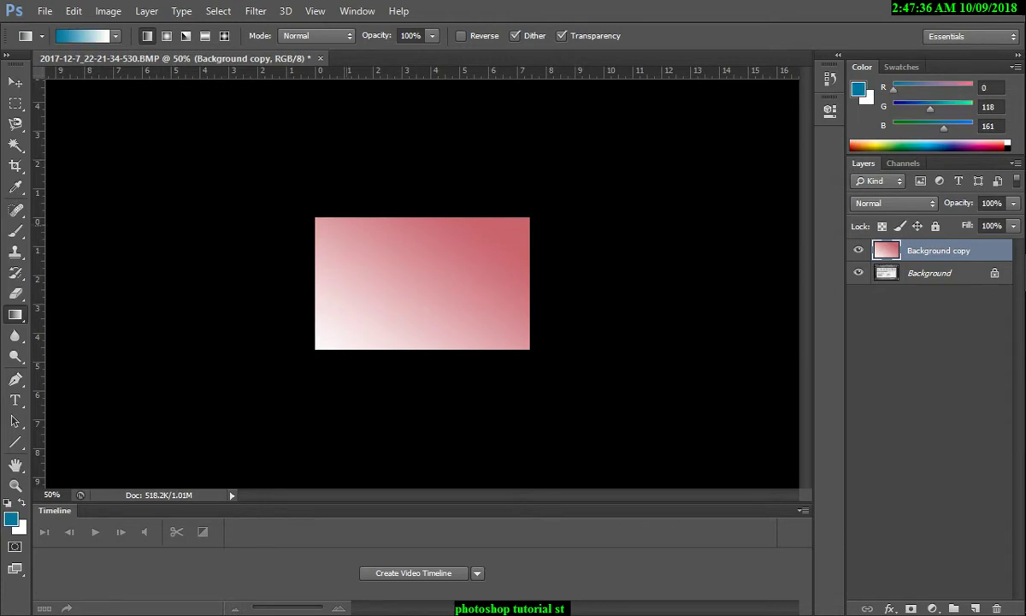
left_click_drag(378, 229, 424, 371)
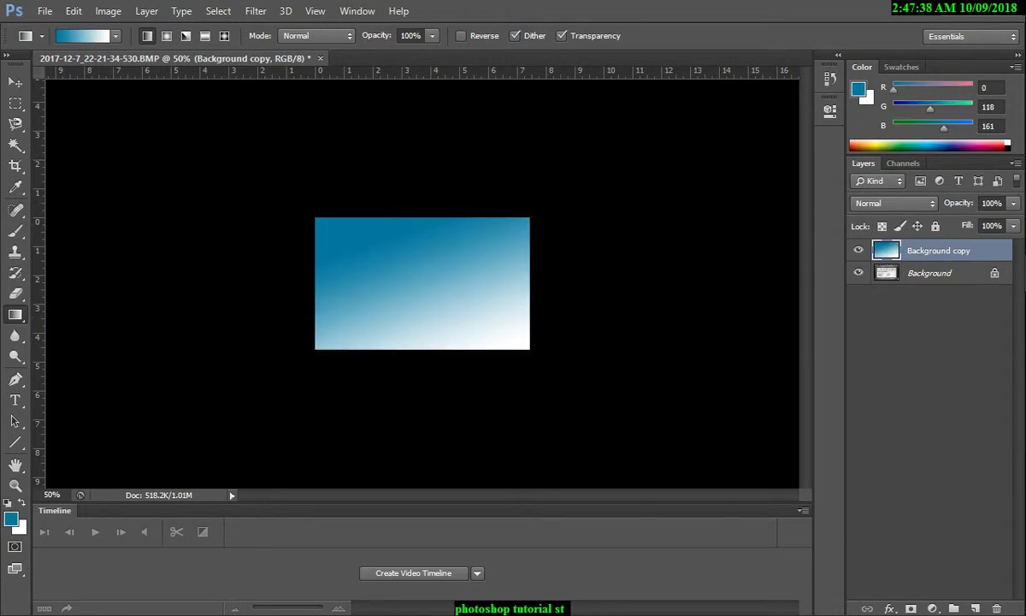
Duplicate the layer with Ctrl+J to create Background copy 2
left_click(15, 335)
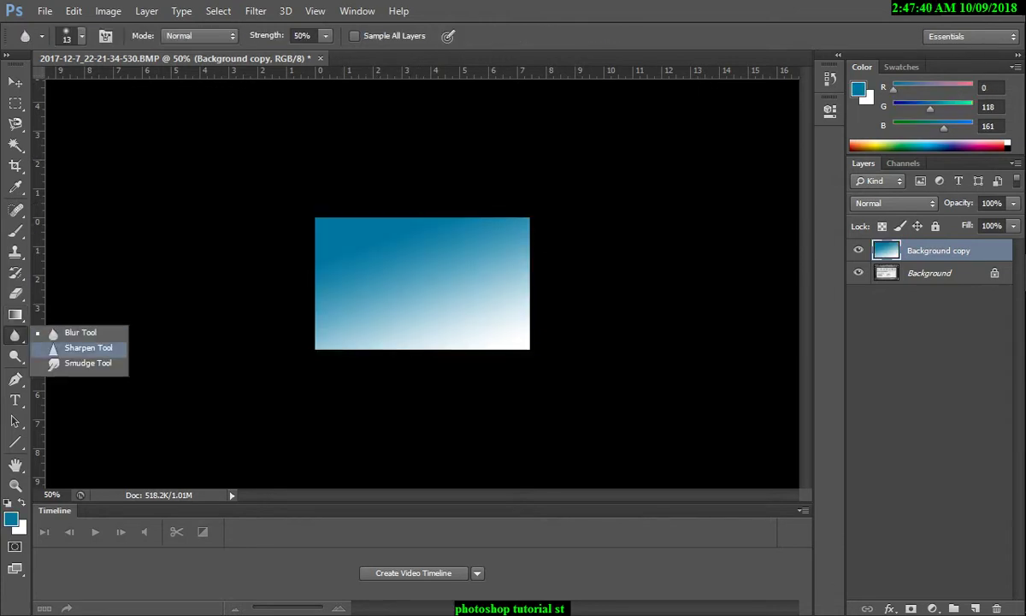
left_click(78, 332)
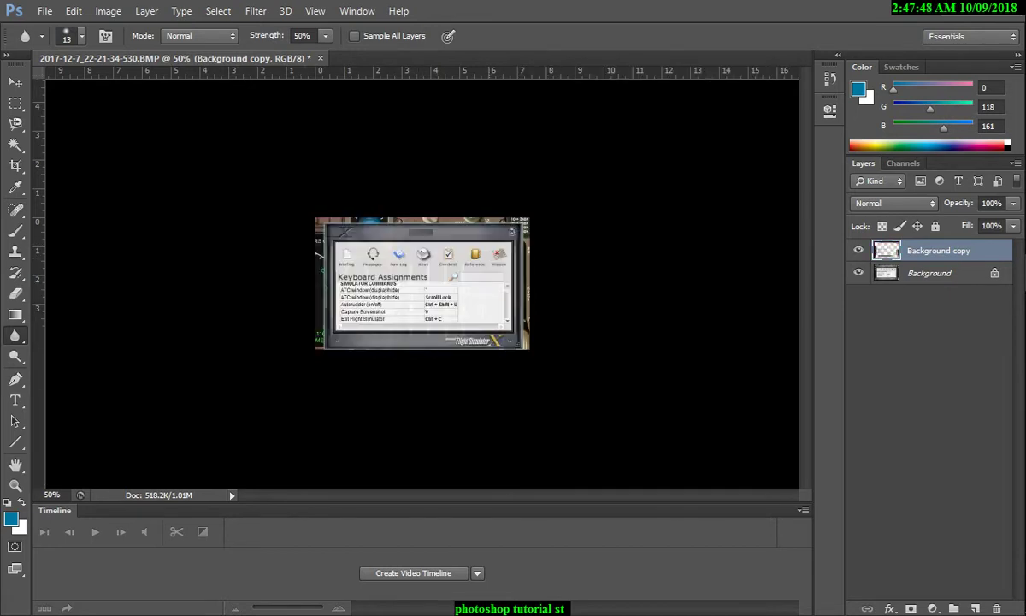
key("ctrl+j")
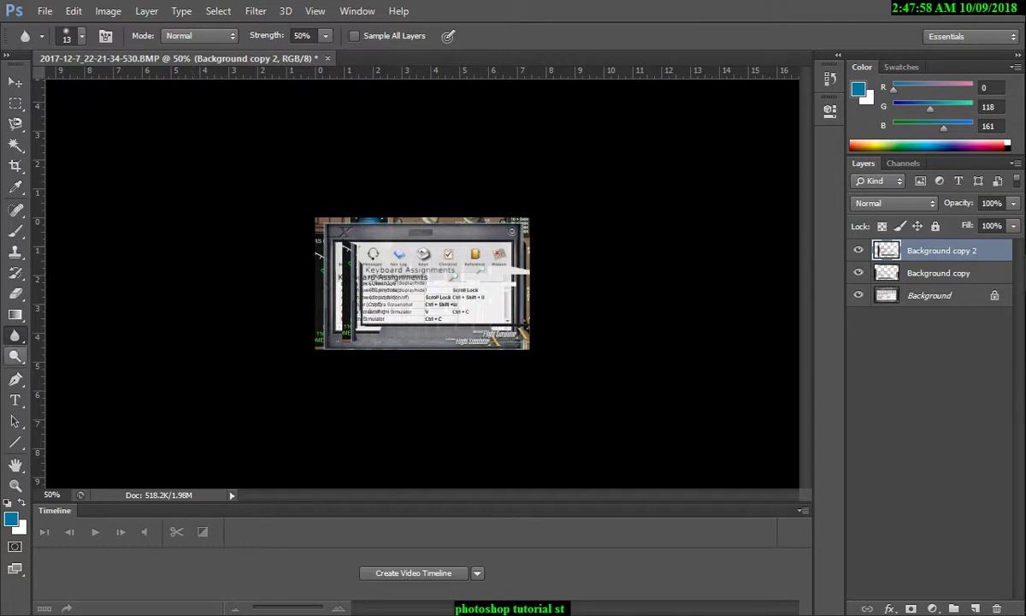
Lighten small areas of the screenshot with the Dodge Tool
left_click(17, 358)
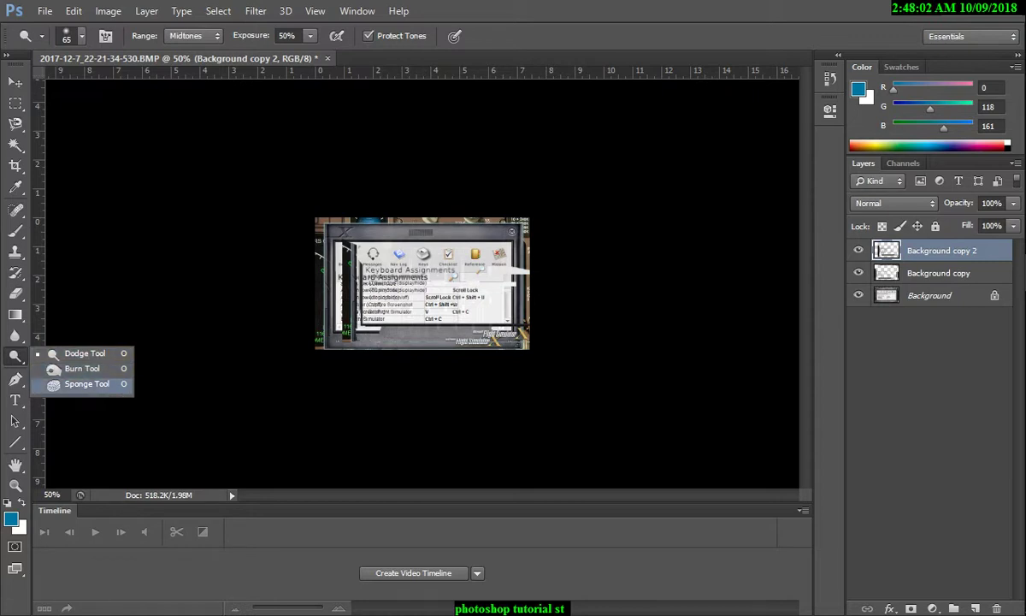
left_click(77, 353)
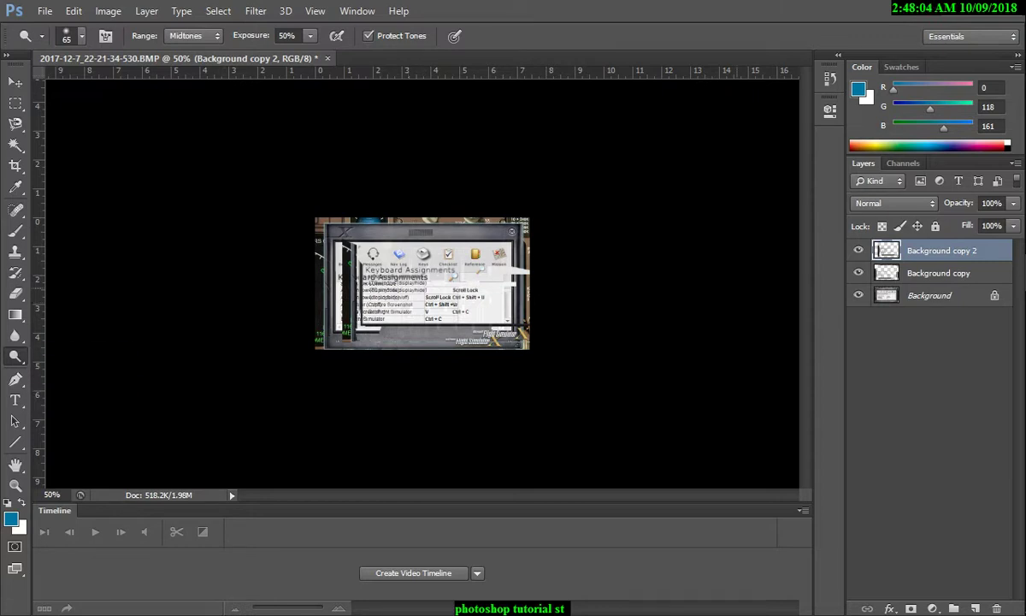
left_click_drag(457, 312, 392, 311)
left_click_drag(15, 379, 77, 353)
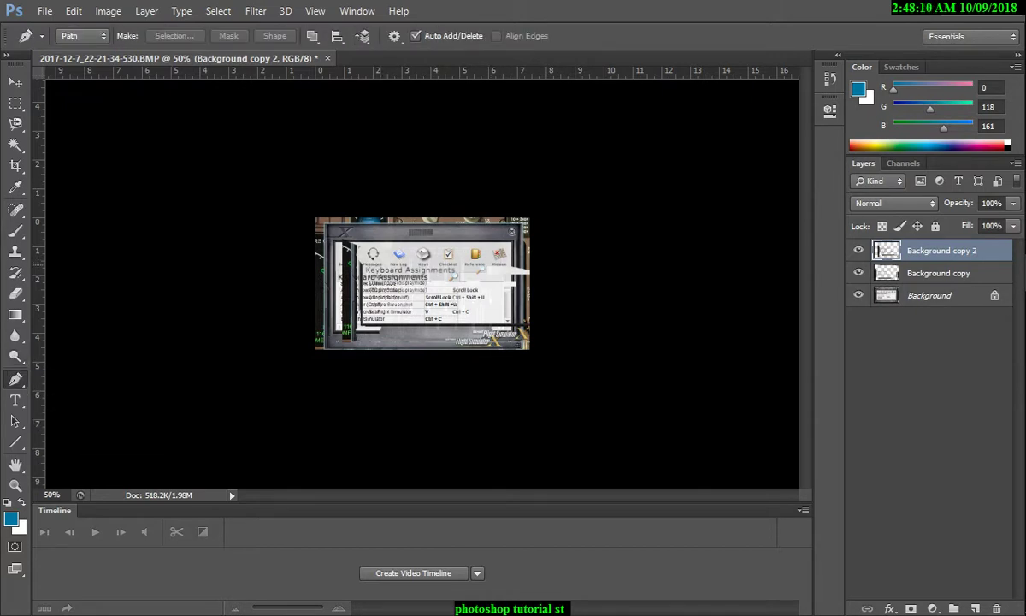
Draw and reshape a path across the Keyboard Assignments area, then start a text layer there
left_click(288, 236)
mouse_move(431, 310)
left_mouse_down()
mouse_move(430, 246)
mouse_move(435, 318)
mouse_move(433, 273)
left_mouse_up()
right_click(15, 379)
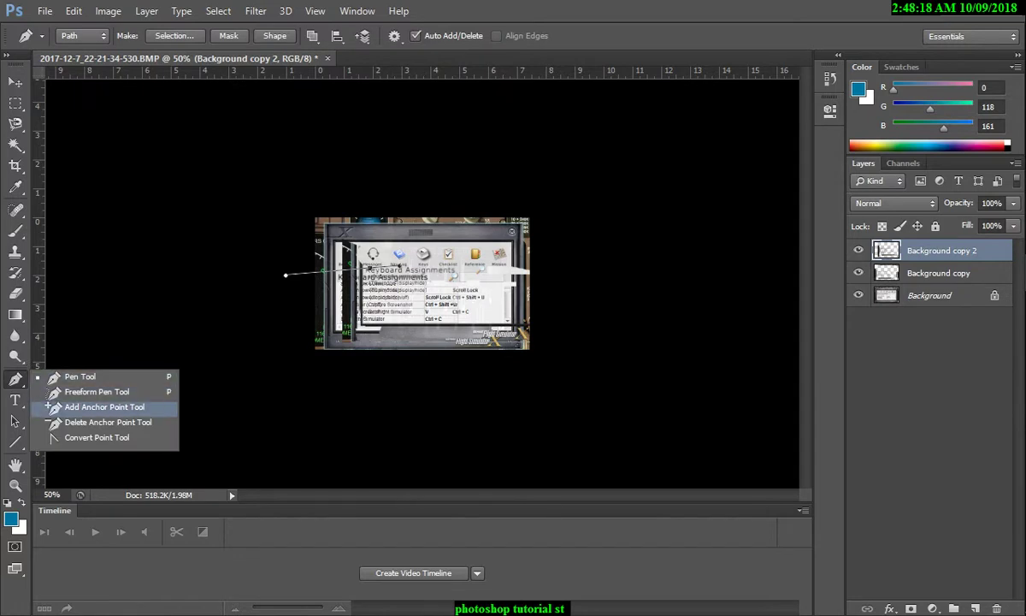
left_click(103, 407)
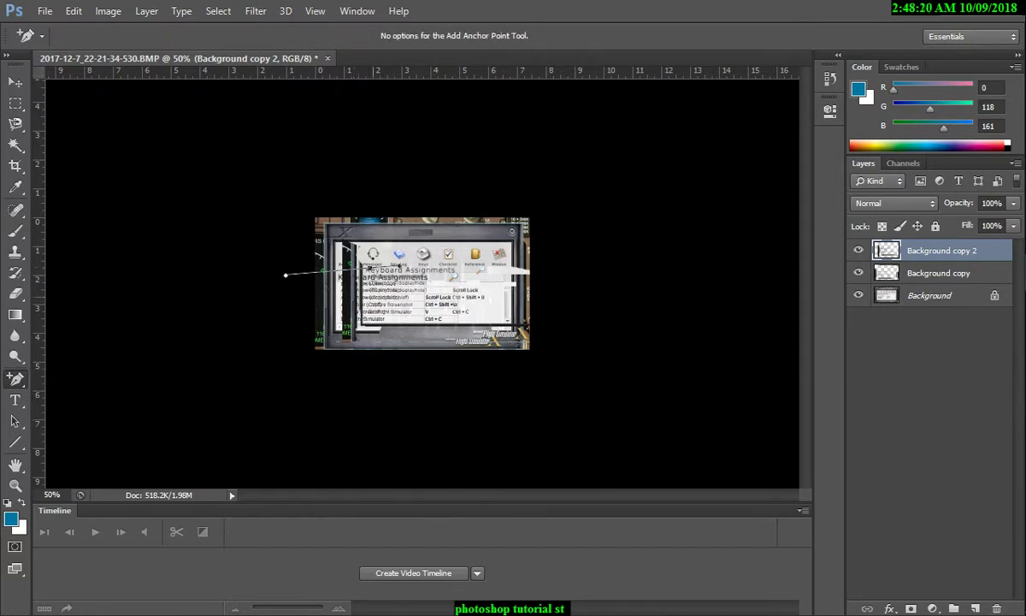
left_click(318, 255)
left_click_drag(346, 285, 459, 275)
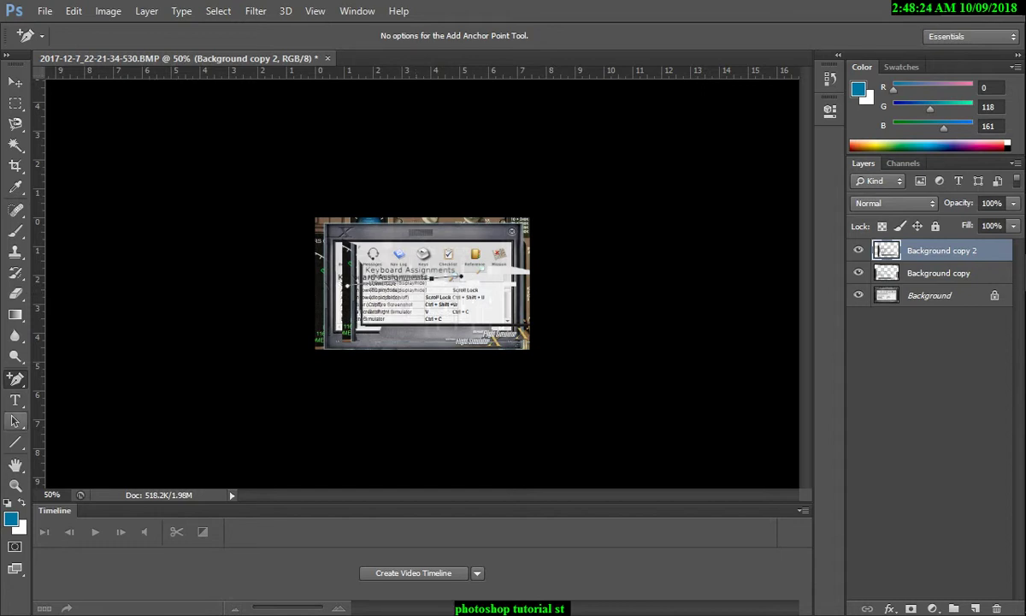
left_click(15, 400)
left_click(347, 284)
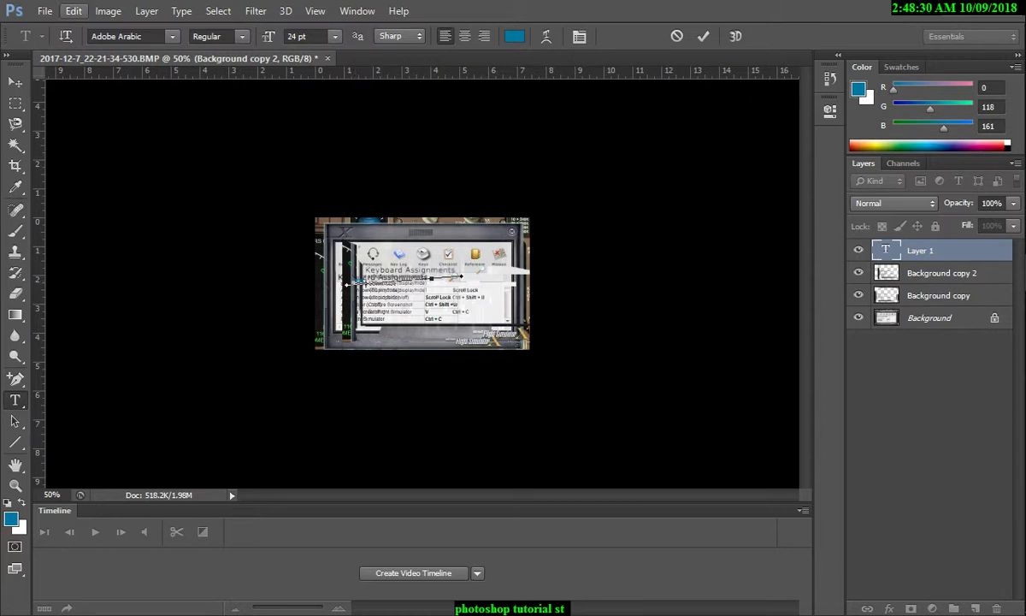
Type 'Keyboard Assignmentsexexcfczfn' at 72 pt, trim the last character, and commit it
left_click(335, 36)
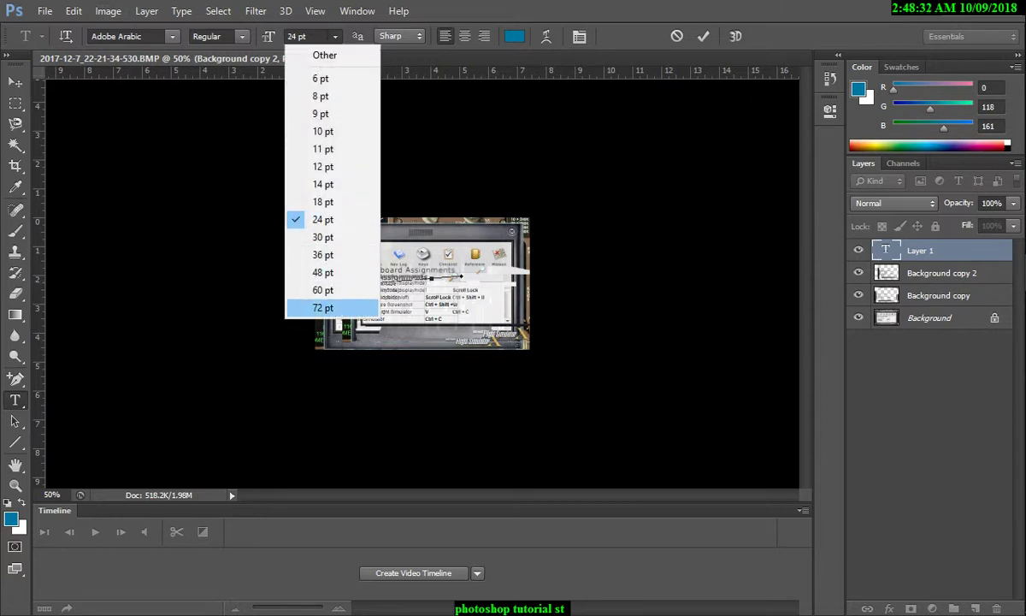
left_click(317, 419)
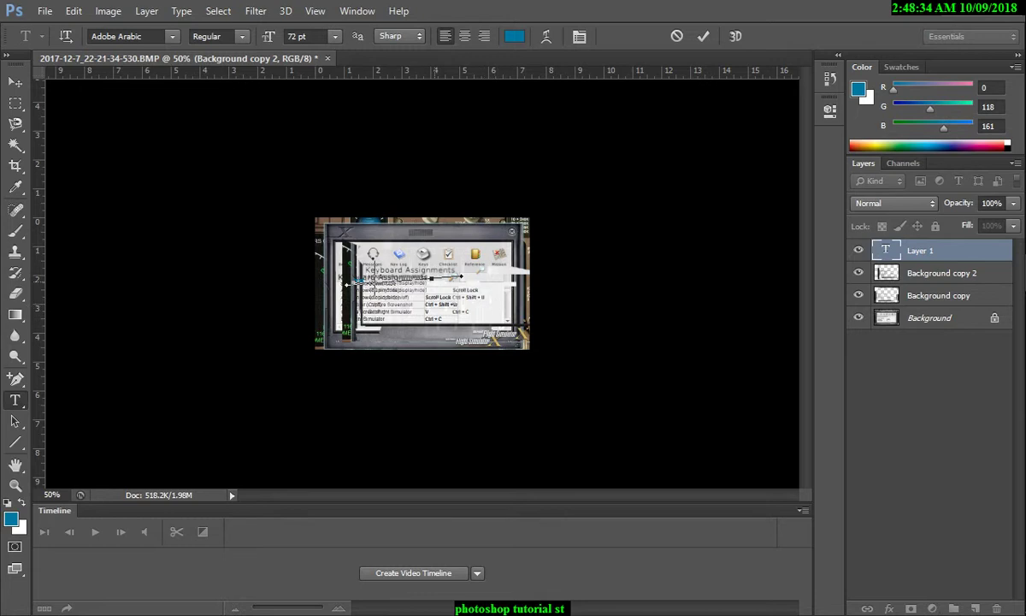
type("Keyboard Assignments")
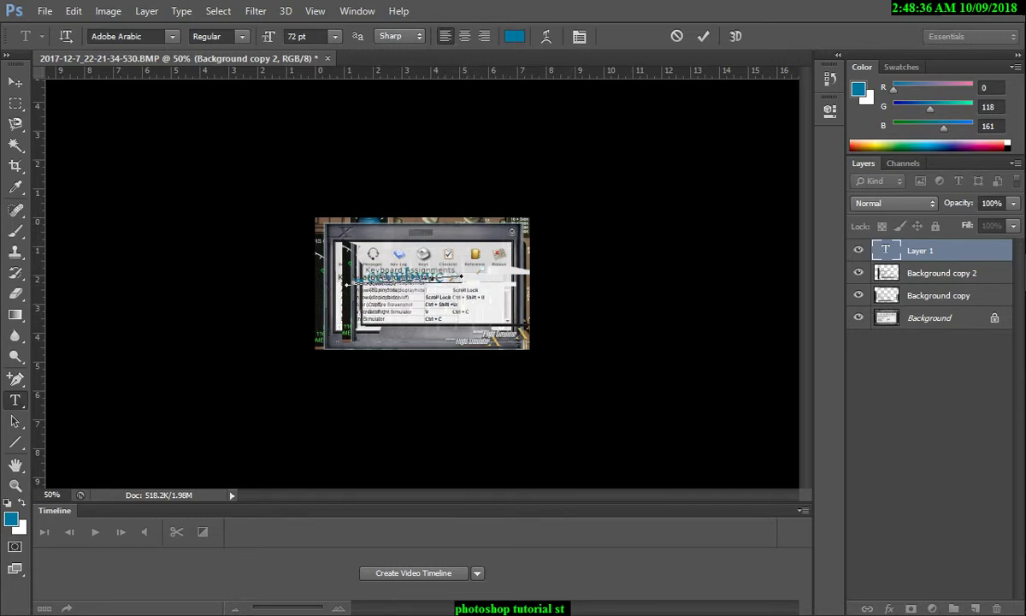
type("exexcfczfn")
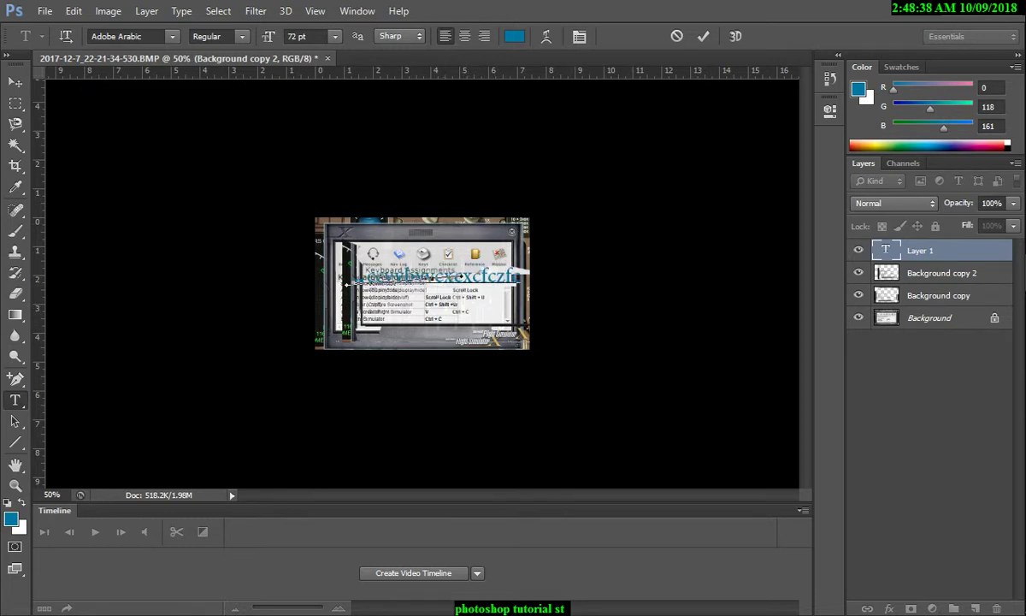
key("BackSpace")
key("Left")
key("Left")
key("Left")
key("Left")
key("Left")
key("Left")
left_click(15, 421)
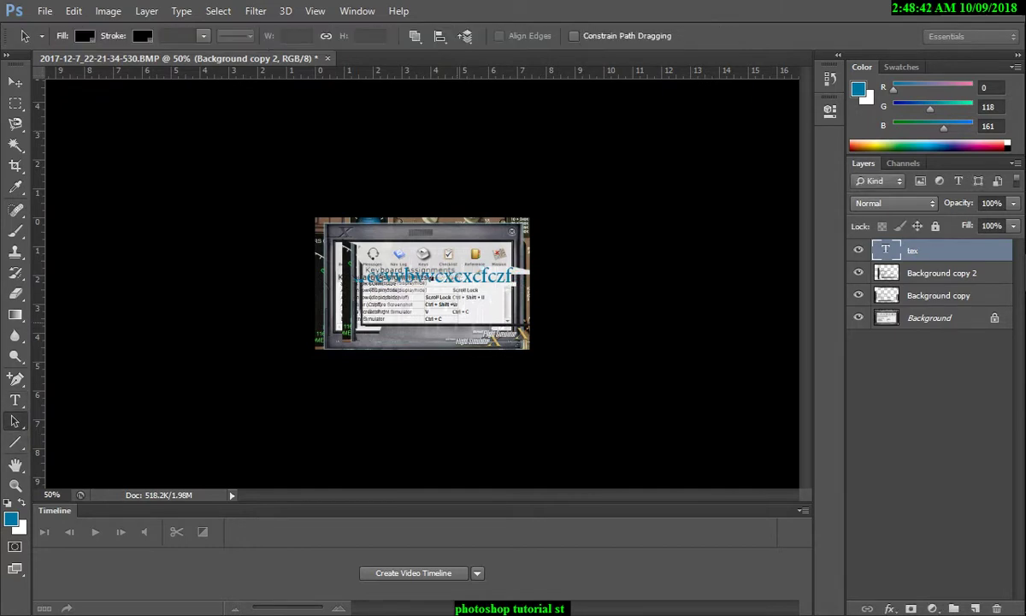
left_click_drag(433, 282, 121, 431)
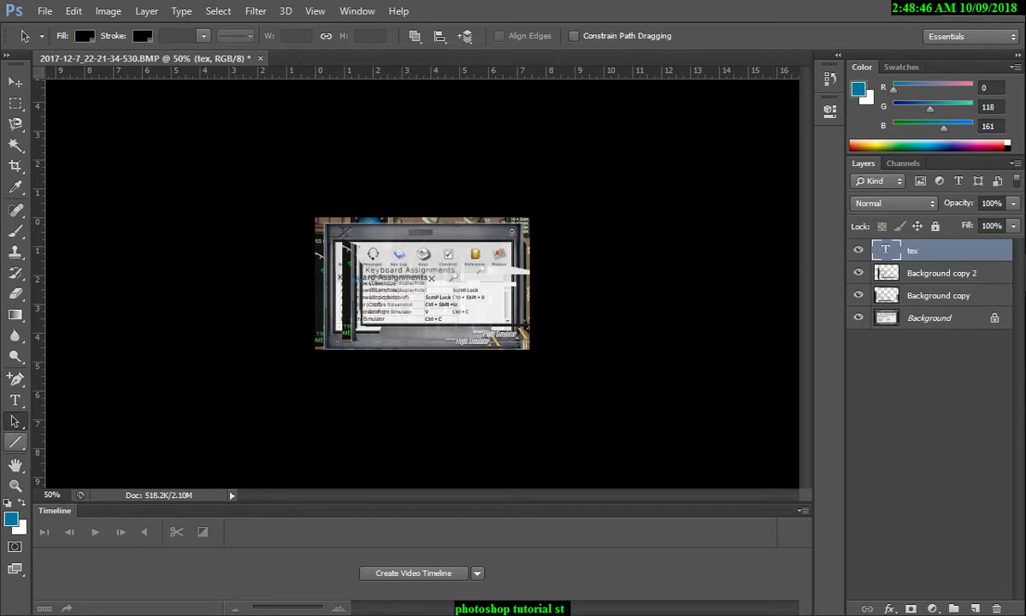
Draw a line across the screenshot and a blue 370 × 192 px rounded rectangle over the dialog
left_click(15, 442)
left_click_drag(349, 242, 508, 333)
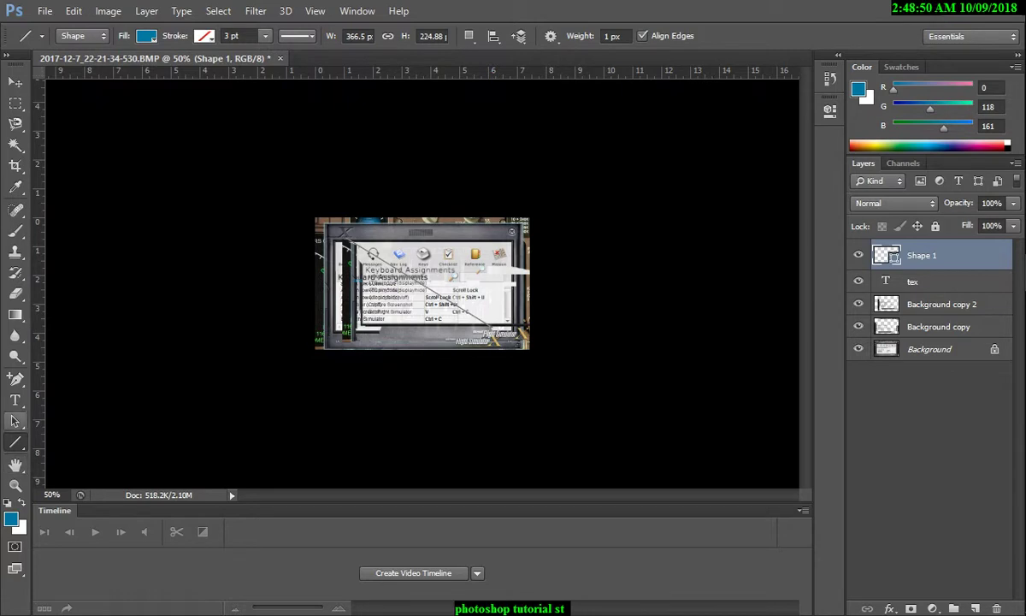
right_click(15, 442)
left_click(77, 427)
left_click_drag(338, 245, 488, 323)
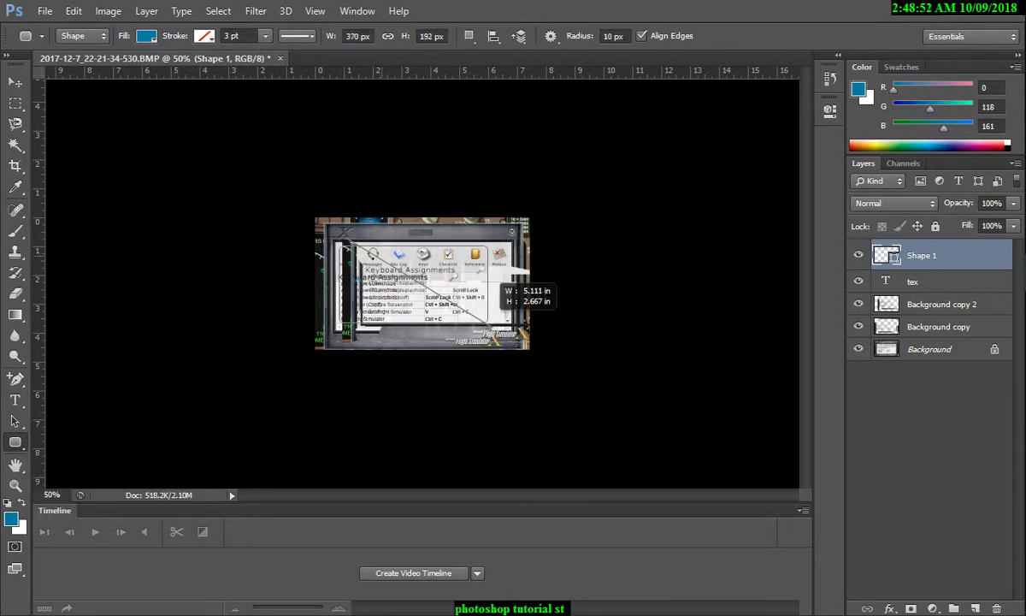
right_click(14, 442)
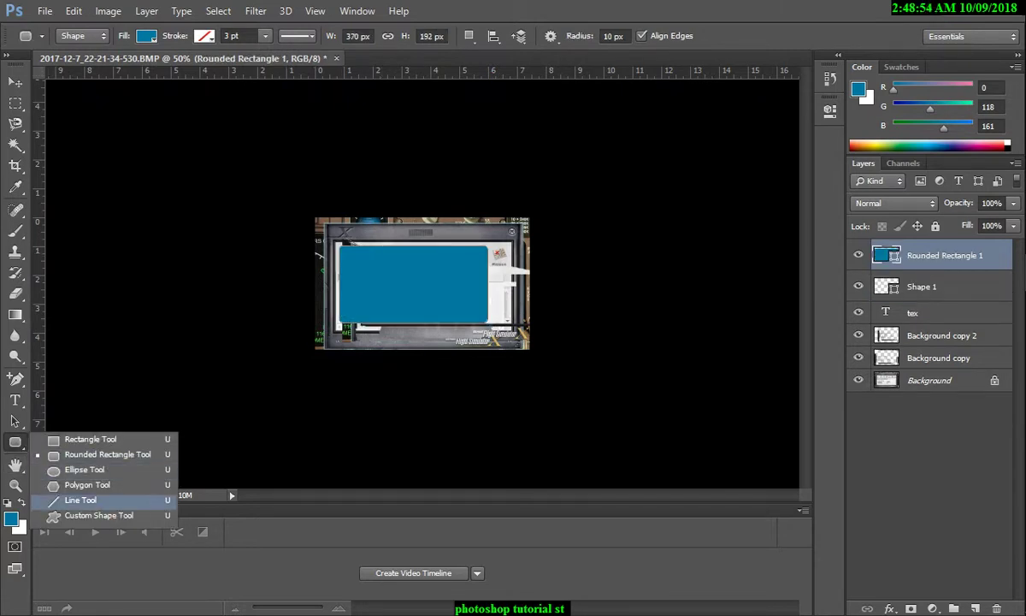
left_click(99, 515)
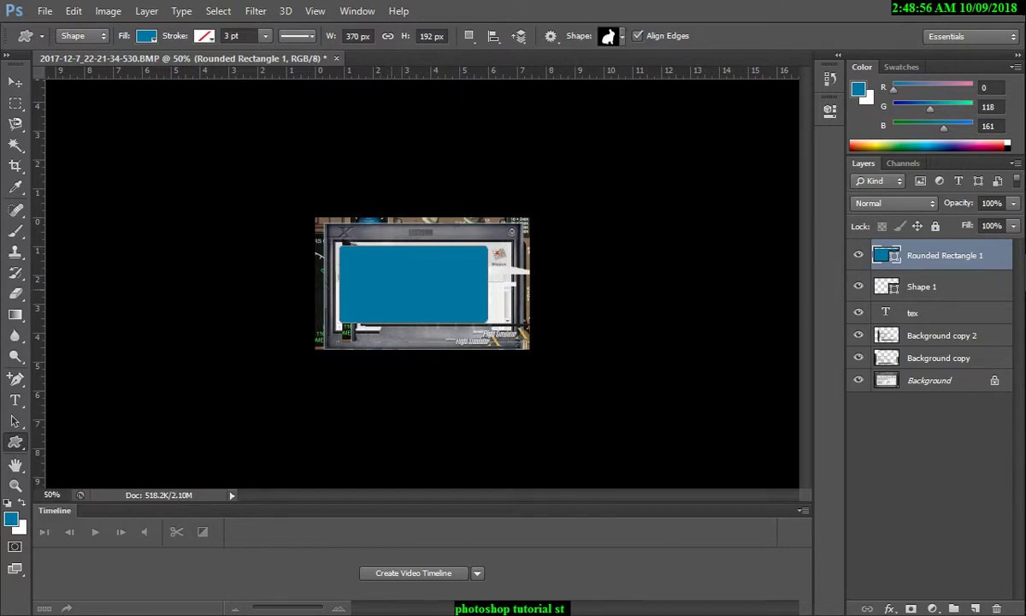
Load the All shapes set into the custom shape picker and choose the double music note
right_click(390, 288)
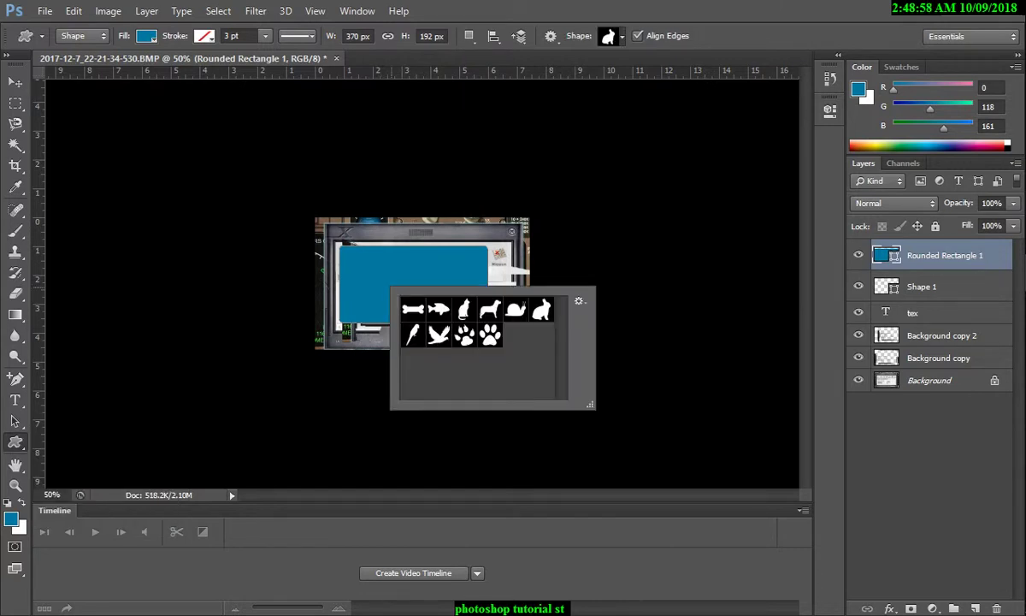
left_click(579, 301)
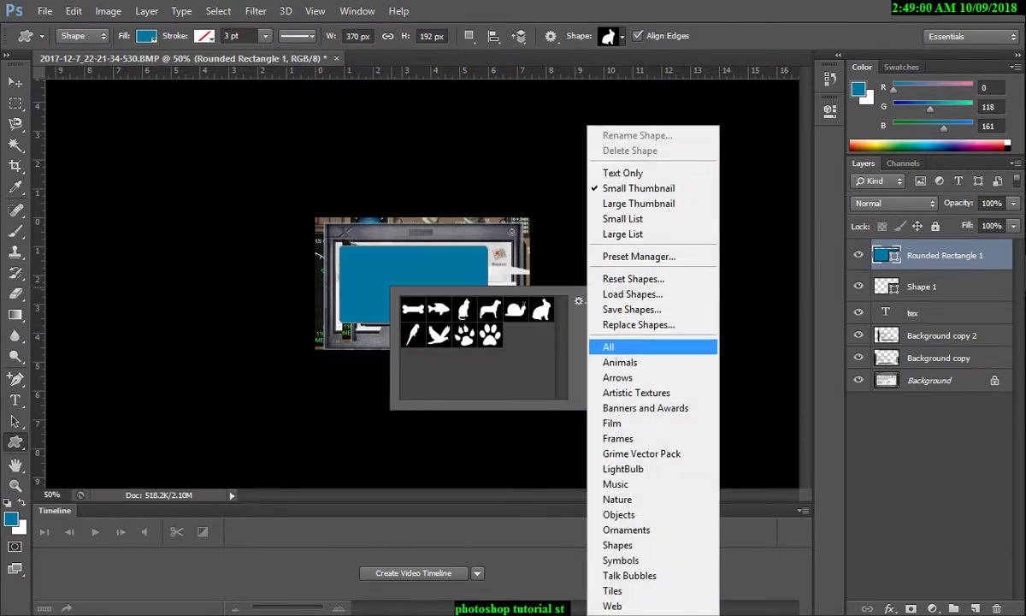
left_click(608, 346)
key("Return")
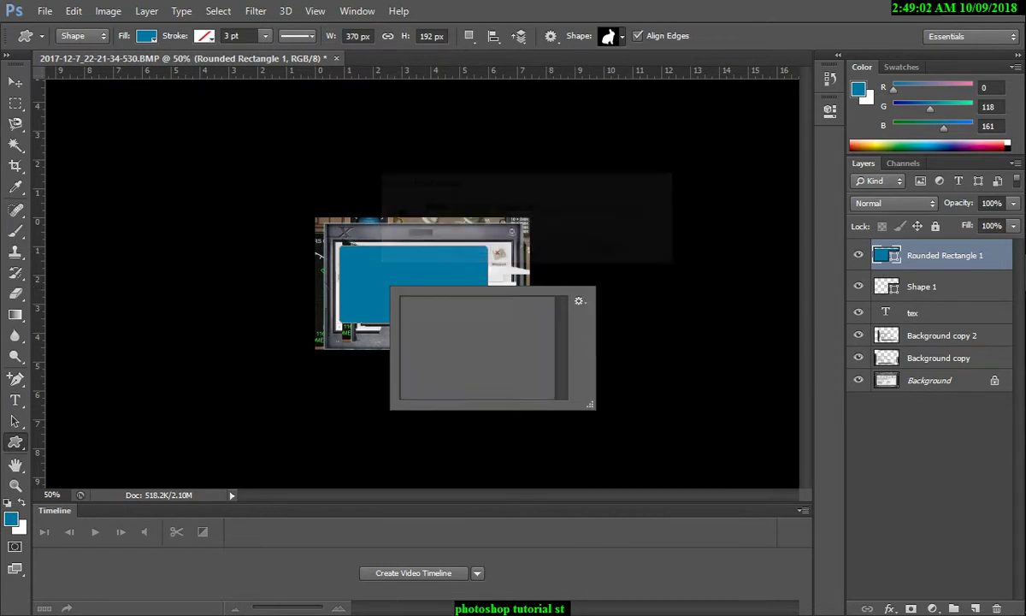
scroll(479, 346, "down", 3)
scroll(479, 346, "down", 3)
scroll(478, 347, "down", 3)
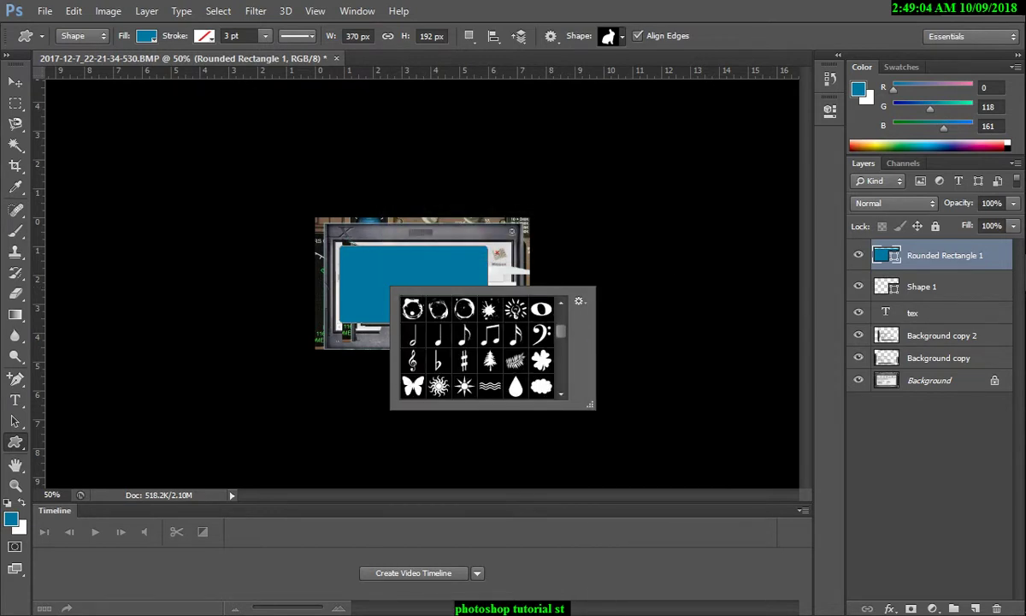
left_click(490, 334)
Draw the 148 × 144 px music note on the blue rectangle and fill it pink
left_click_drag(373, 253, 436, 311)
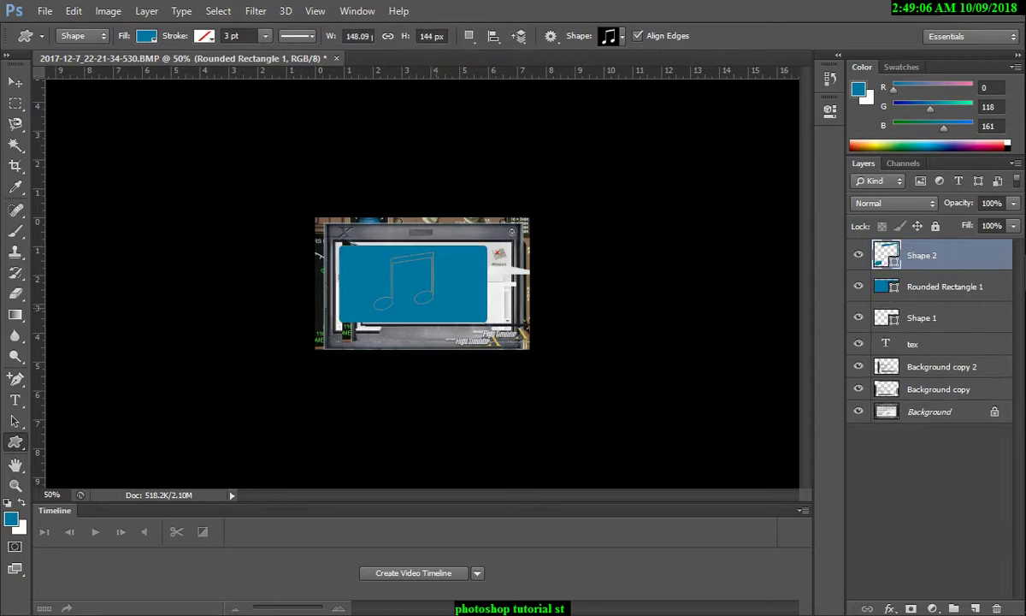
left_click(146, 36)
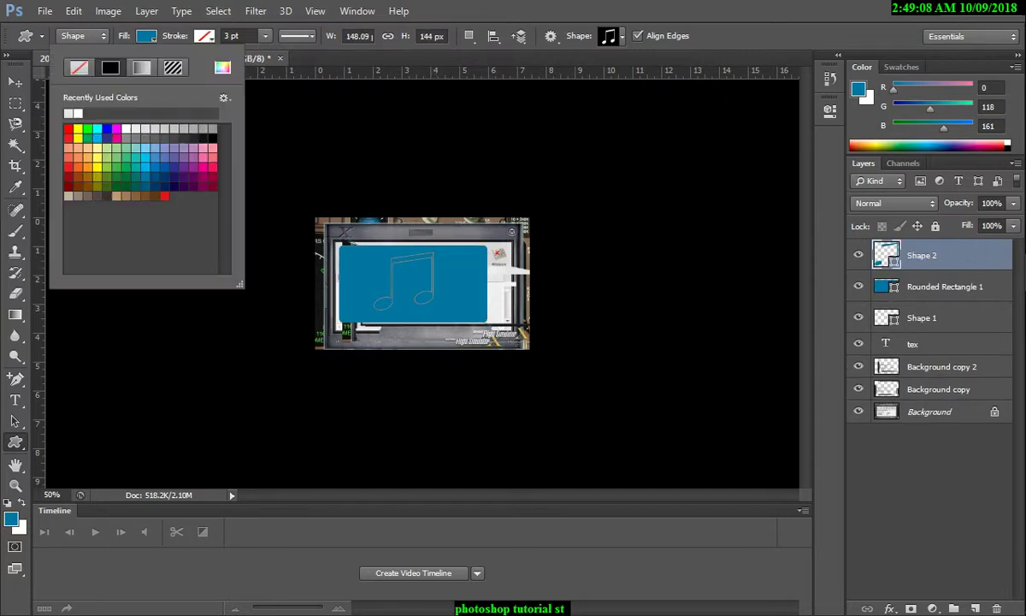
key("Return")
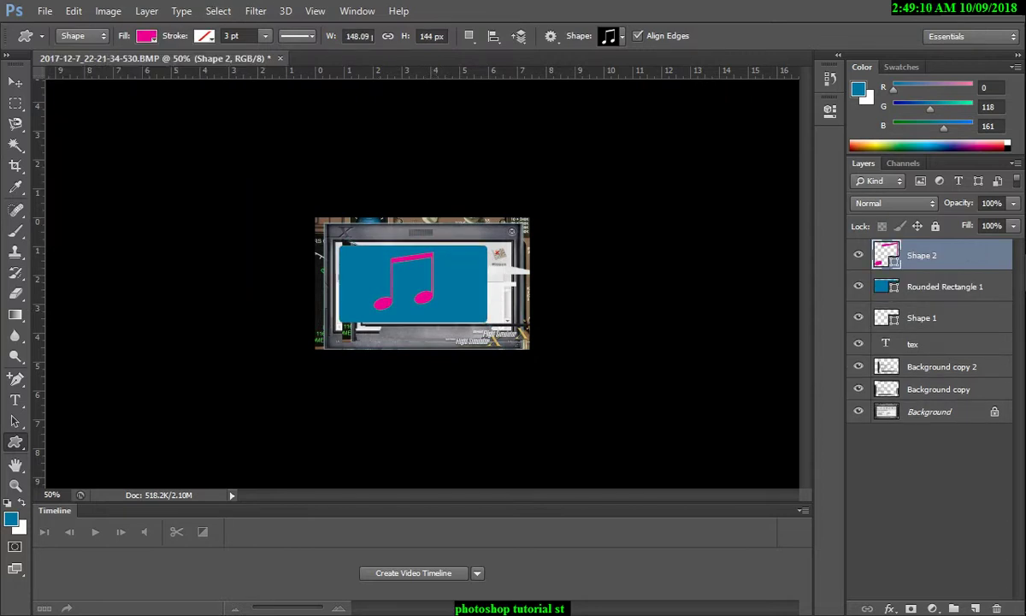
left_click(547, 213)
key("Escape")
key("h")
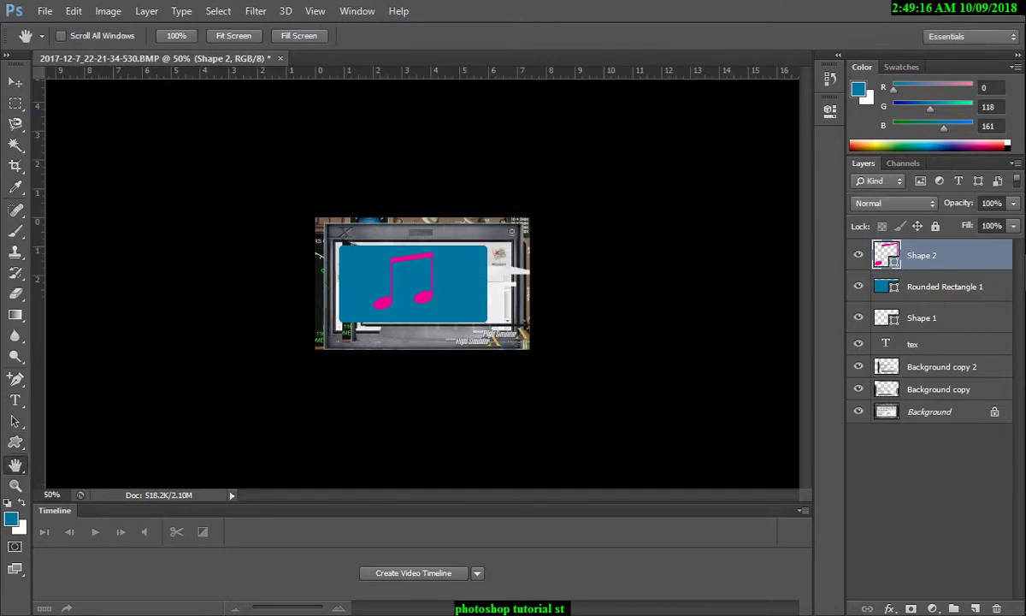
Zoom to 300% on the pink music note and scroll to frame it
key("z")
key("ctrl+plus")
key("ctrl+plus")
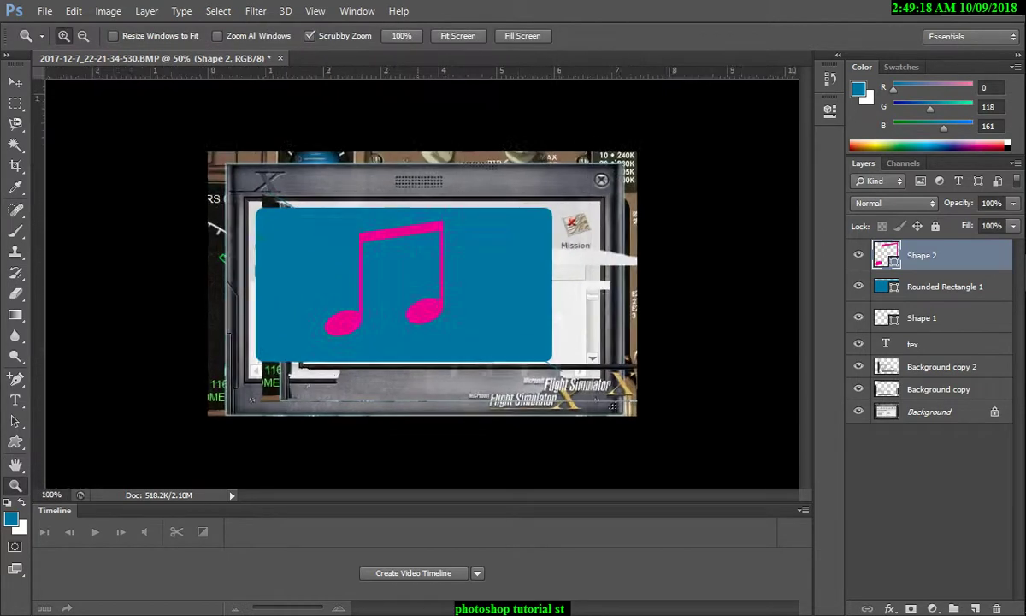
key("ctrl+plus")
key("ctrl+plus")
scroll(419, 283, "down", 1)
scroll(419, 282, "up", 1)
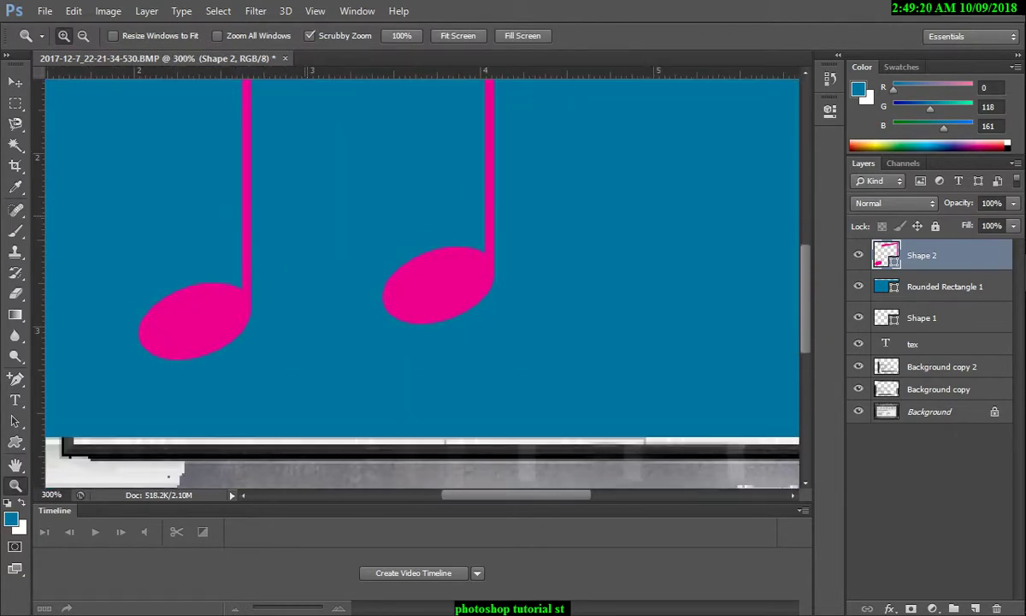
scroll(419, 282, "up", 2)
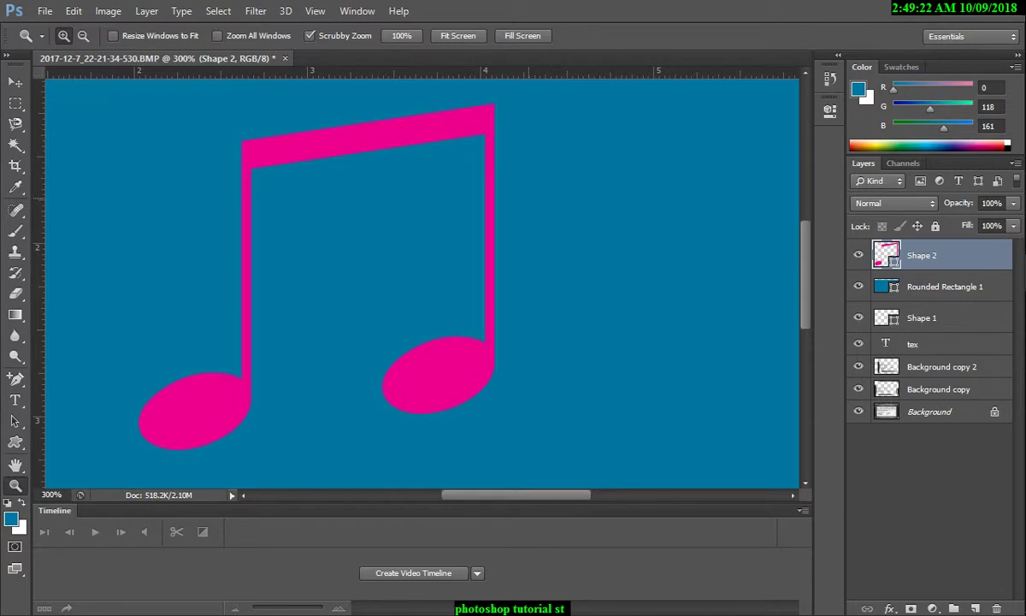